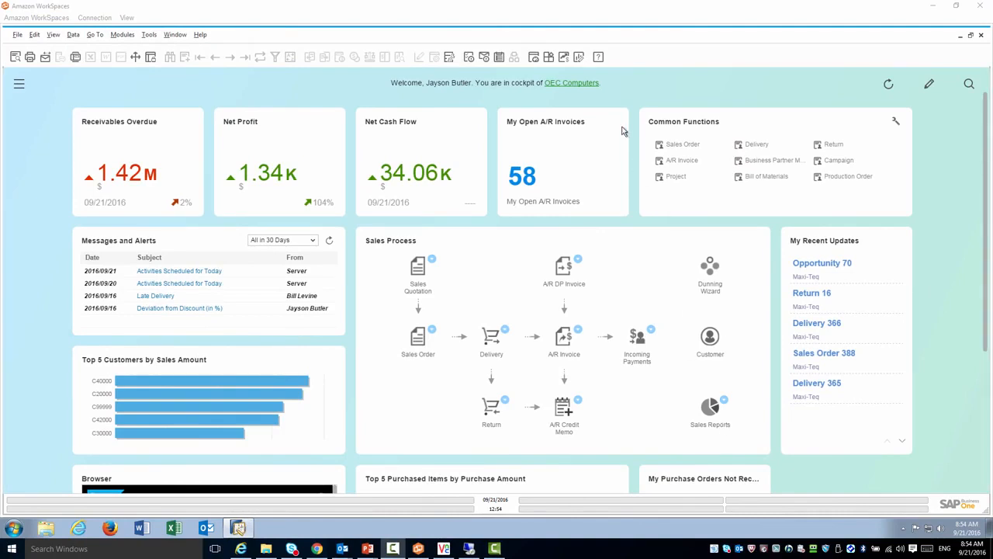
Start a new dashboard in the Pervasive Analytics designer, using the Sales multi-document calculation view Profitability Analysis as its data source.
left_click(580, 58)
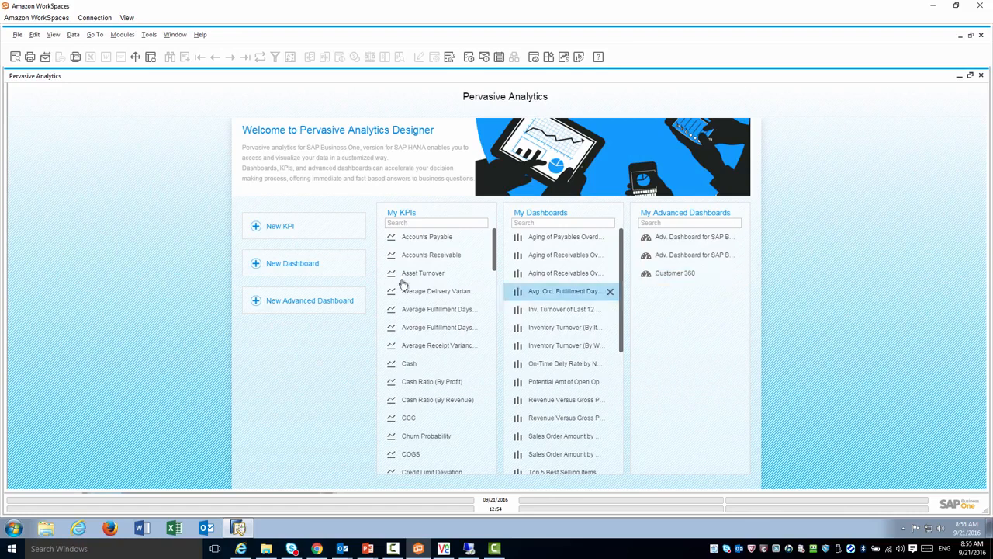
left_click(284, 264)
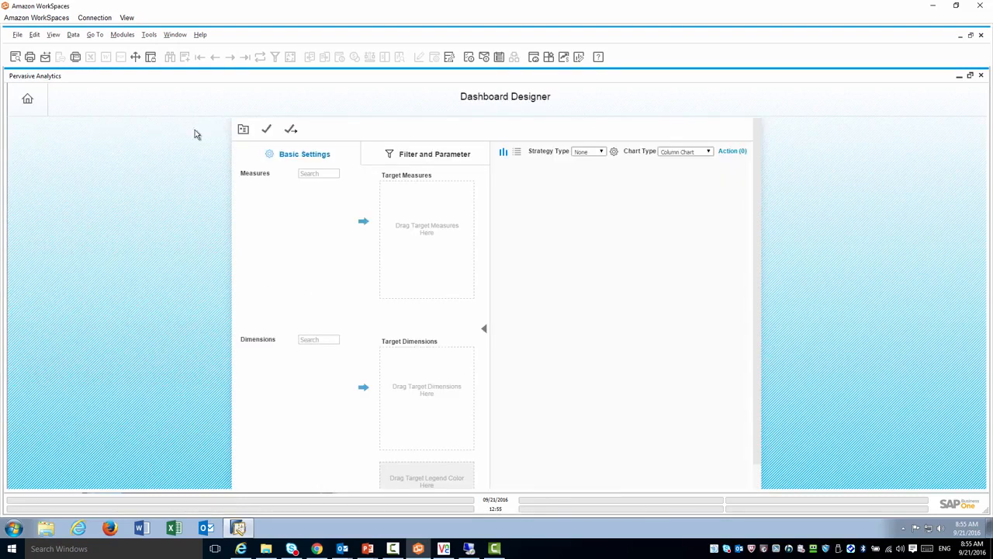
left_click(243, 130)
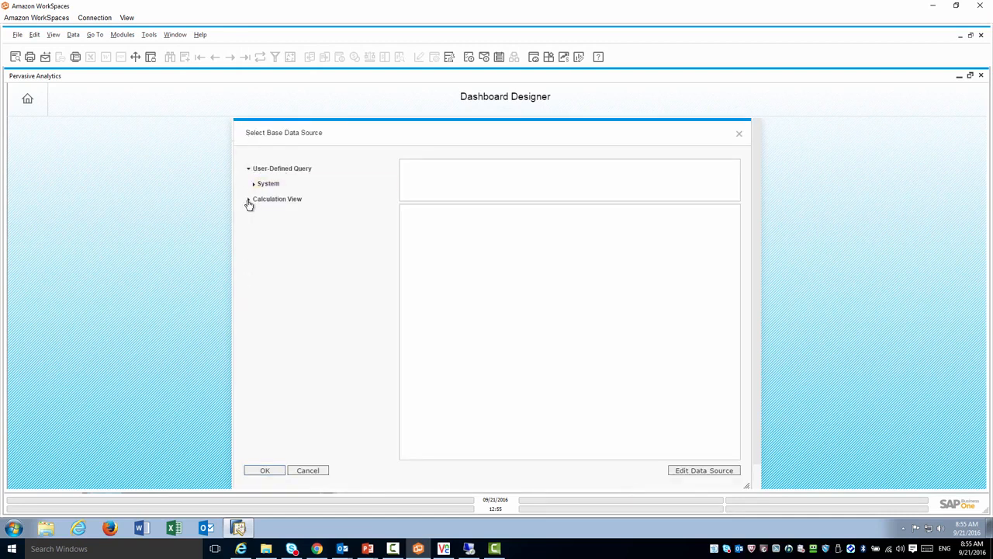
left_click(249, 200)
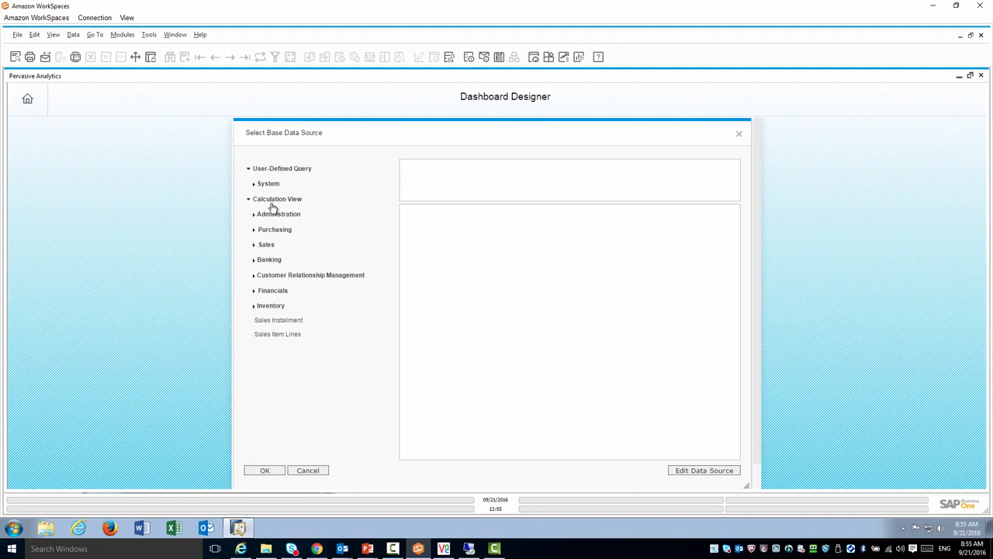
left_click(254, 246)
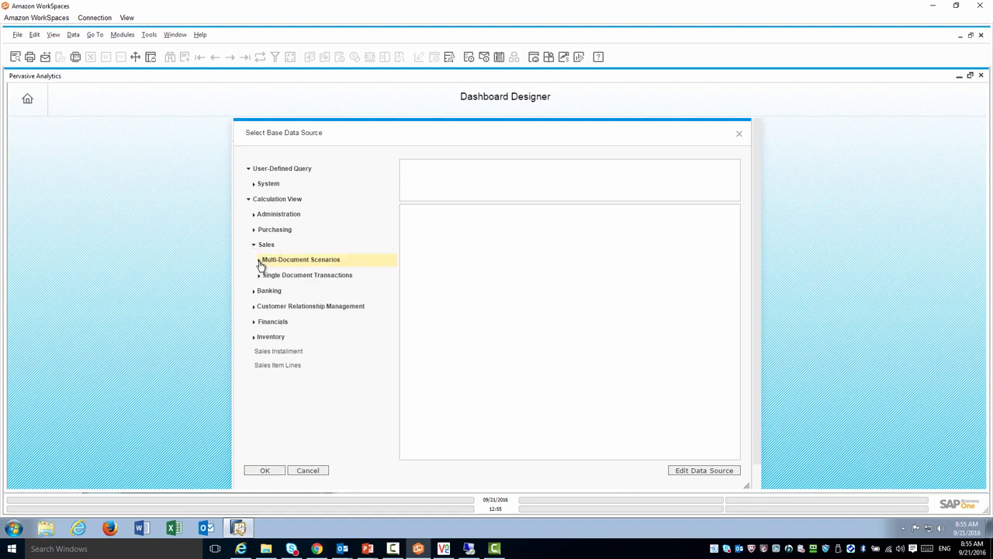
left_click(260, 261)
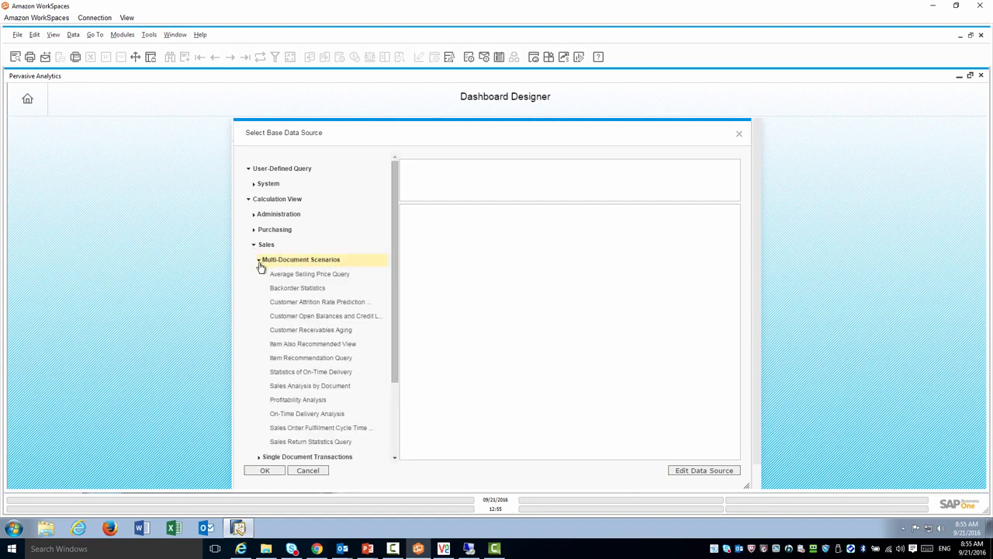
left_click(294, 400)
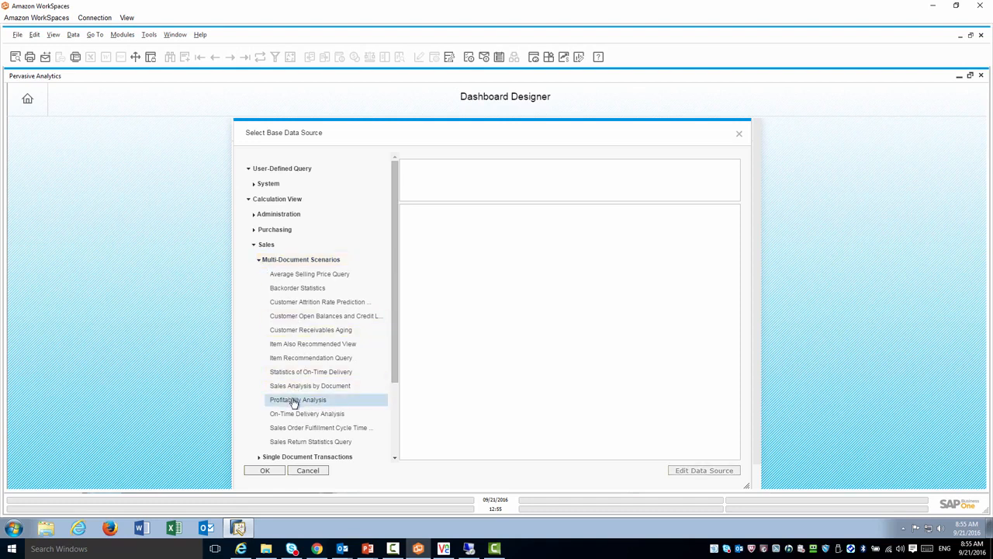
left_click(263, 471)
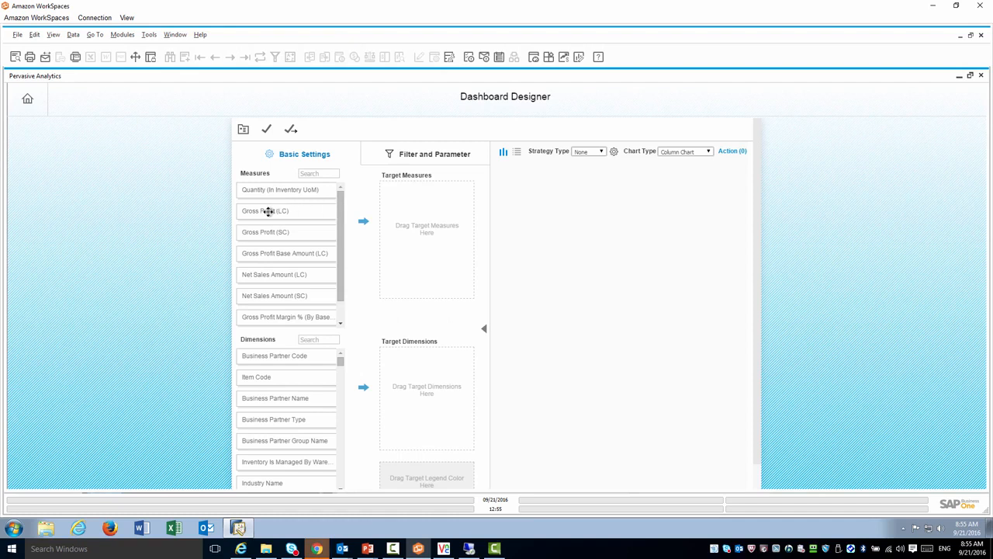
Add Gross Profit (LC) as the target measure and Posting Date as the target dimension.
left_click_drag(268, 210, 410, 213)
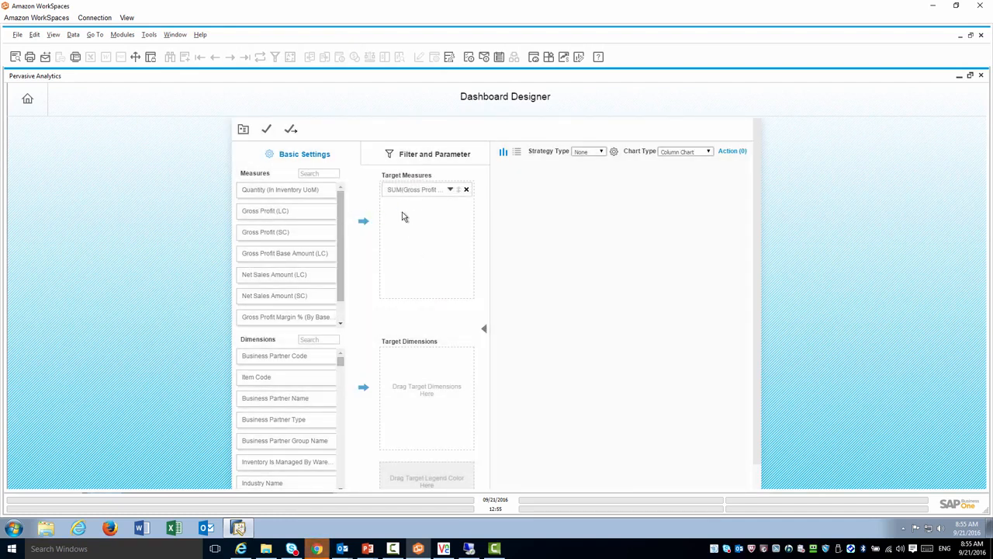
left_click(341, 398)
left_click(341, 407)
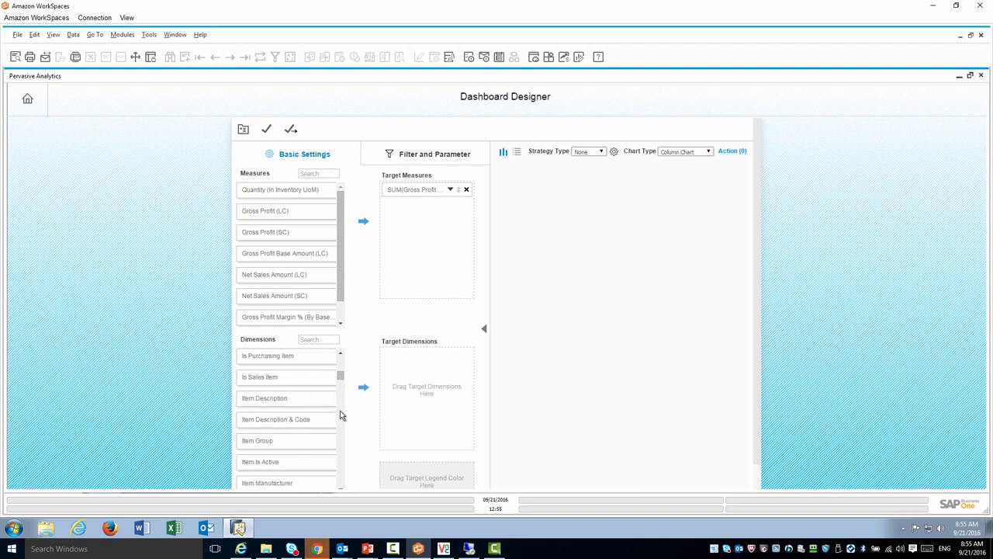
left_click(342, 415)
left_click(342, 423)
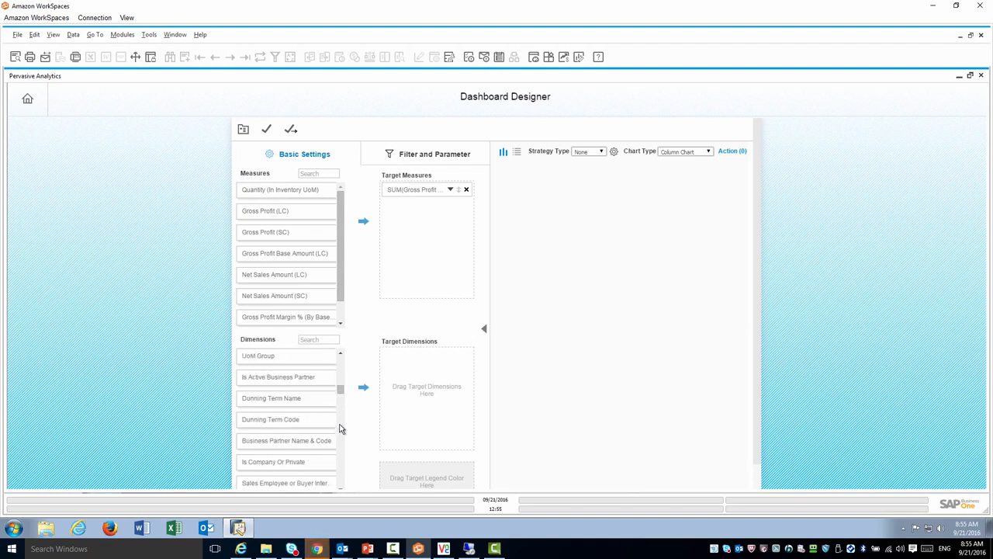
left_click(339, 426)
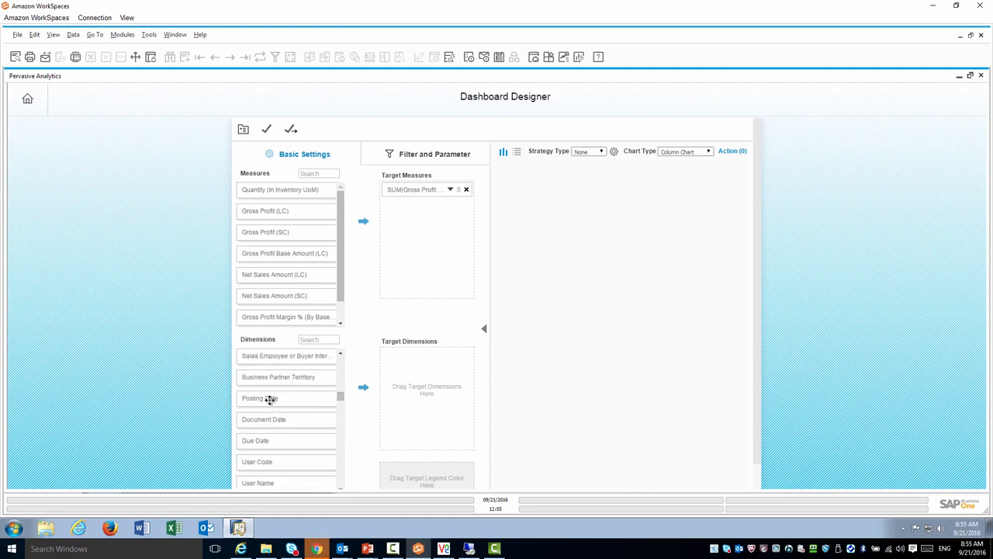
left_click_drag(271, 398, 415, 371)
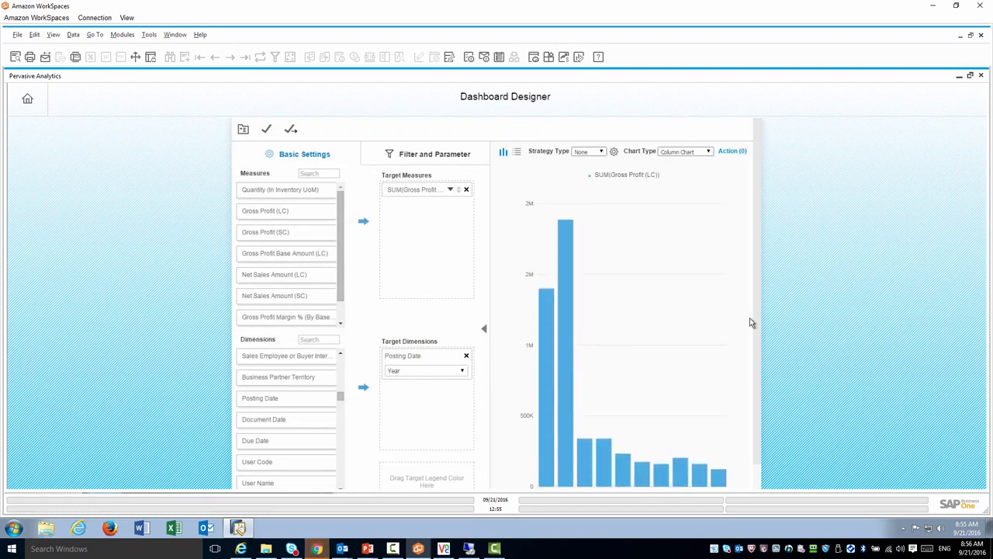
Group the Posting Date dimension by Year-Quarter.
scroll(754, 321, "down", 2)
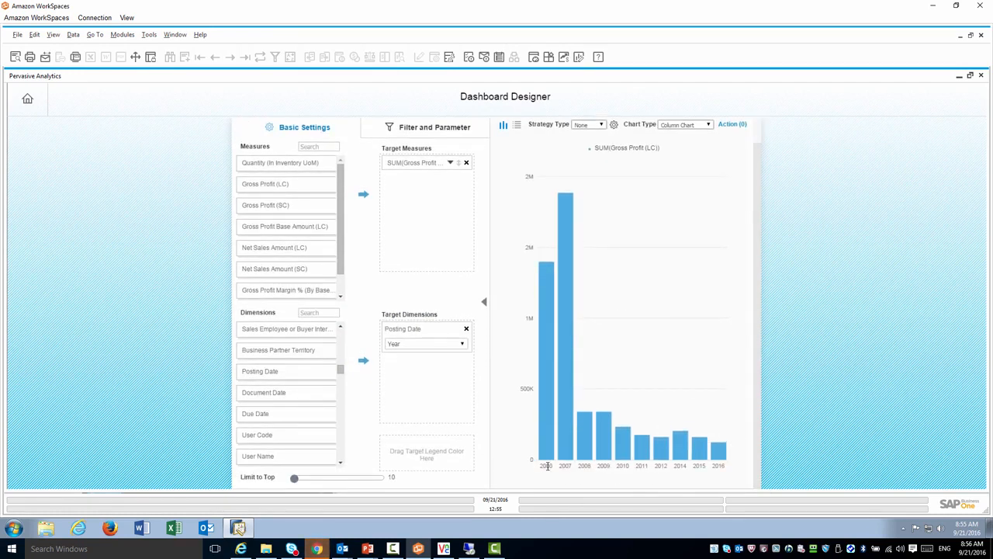
left_click(463, 343)
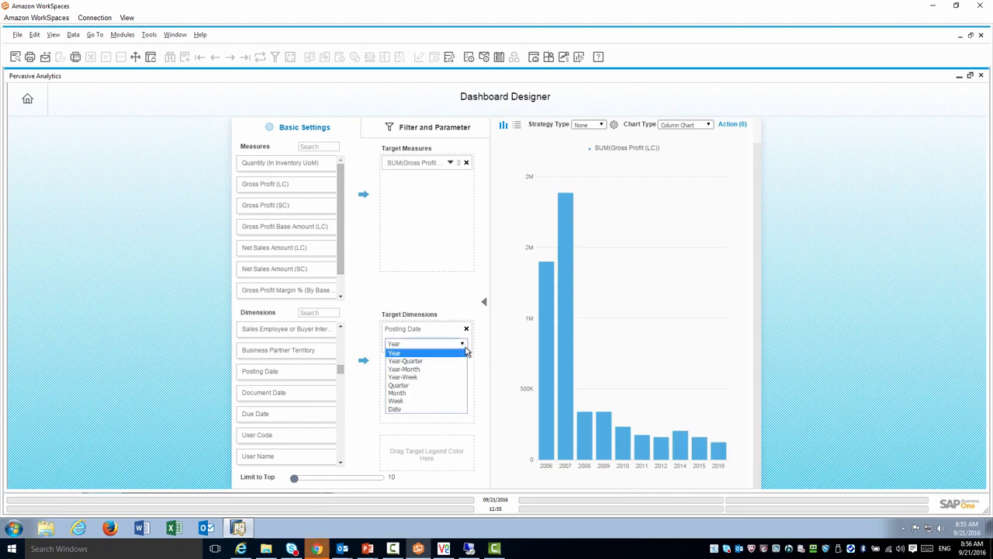
left_click(419, 361)
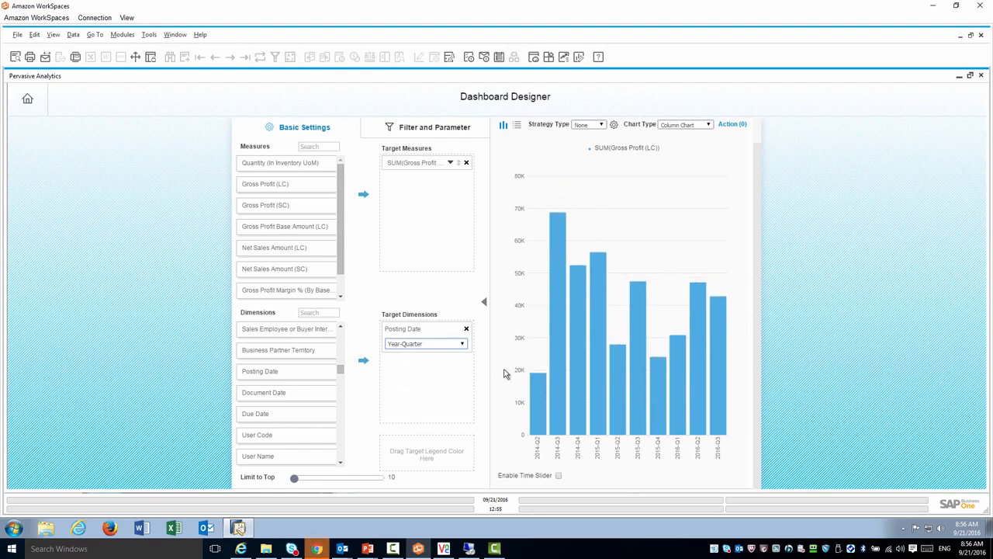
Enable the time slider and move its start so that the chart range begins at 2015-Q1.
left_click(559, 476)
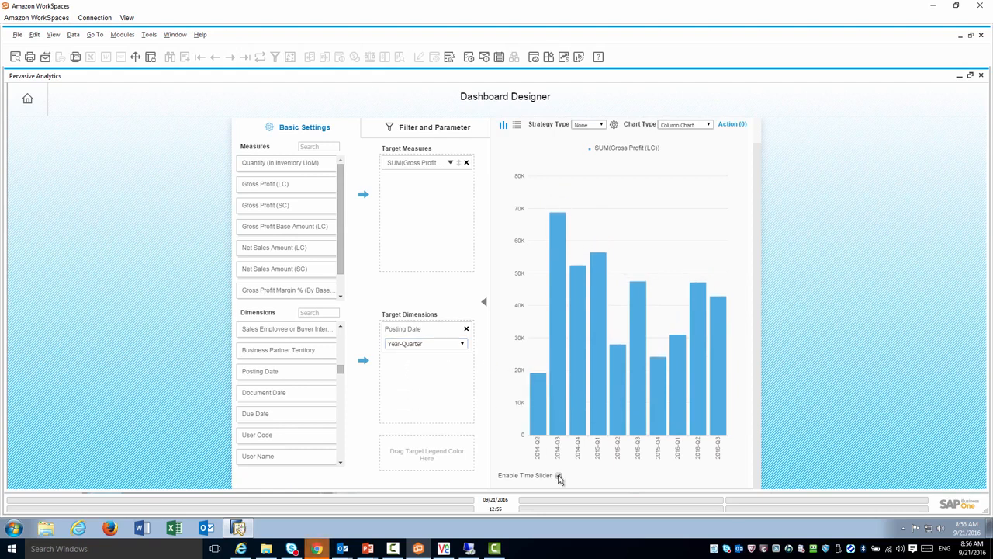
left_click_drag(656, 471, 674, 473)
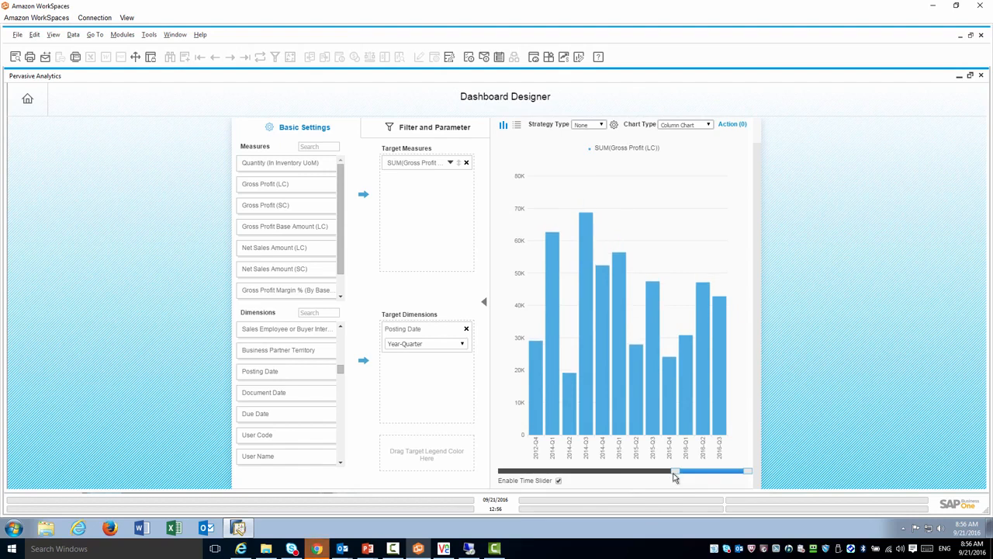
mouse_move(674, 477)
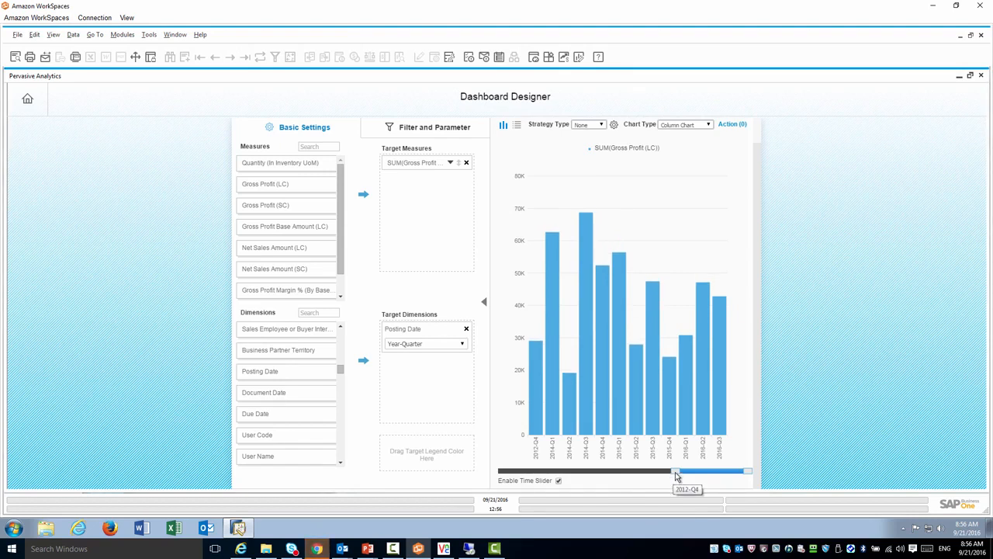
left_click_drag(675, 474, 708, 473)
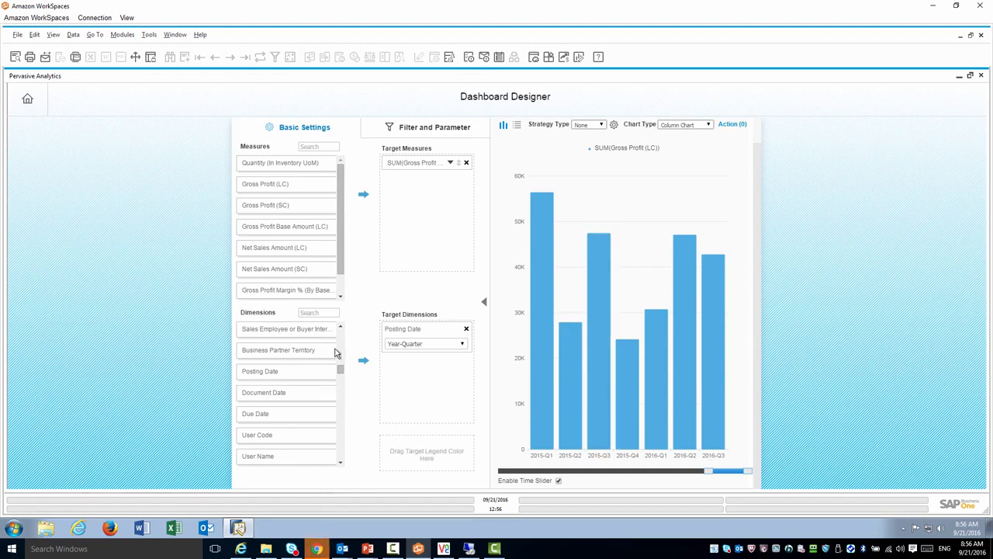
Set Business Partner Group Name as the legend color, limited to the Construction, Customers and Distributors groups, and inspect the resulting bars.
scroll(338, 344, "up", 2)
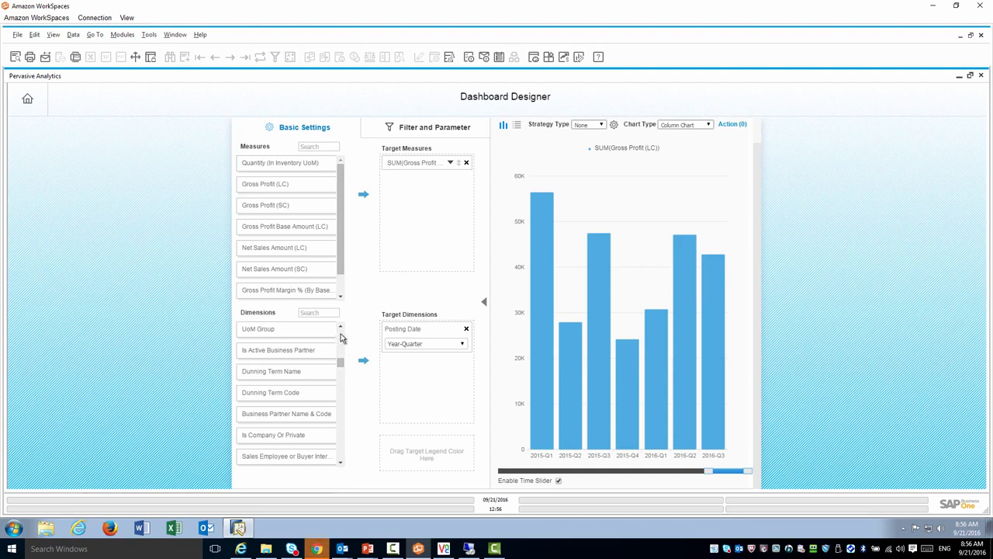
scroll(339, 335, "up", 2)
scroll(340, 337, "up", 2)
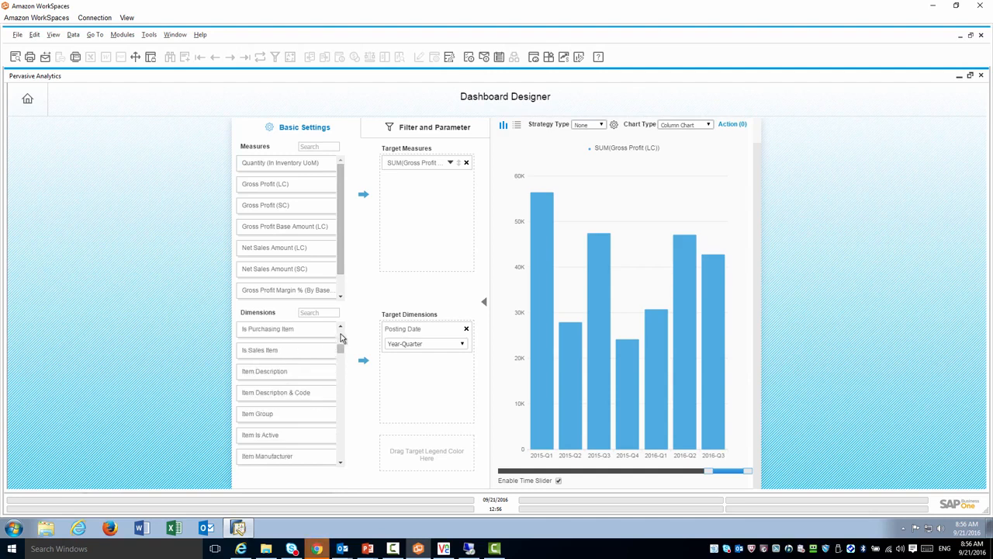
scroll(340, 337, "up", 2)
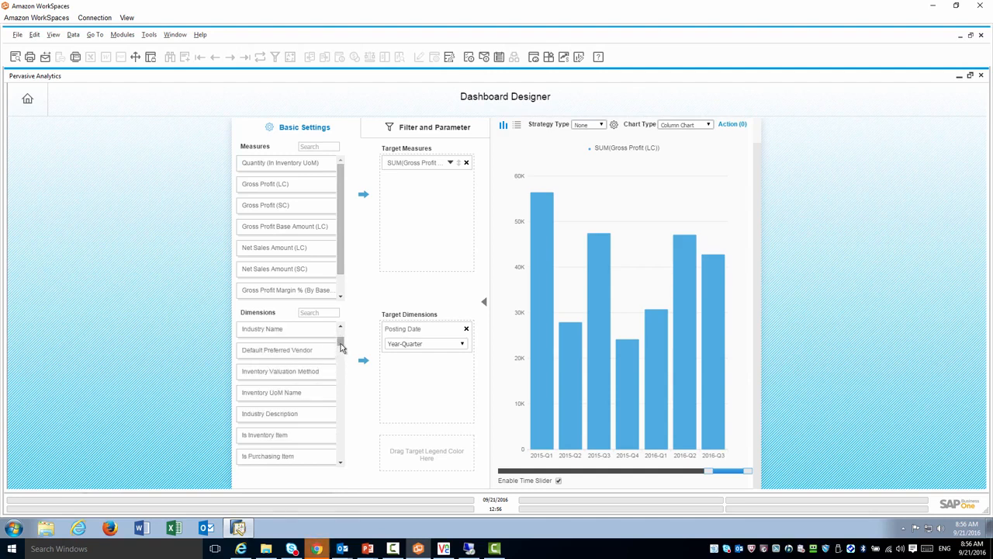
scroll(340, 338, "up", 2)
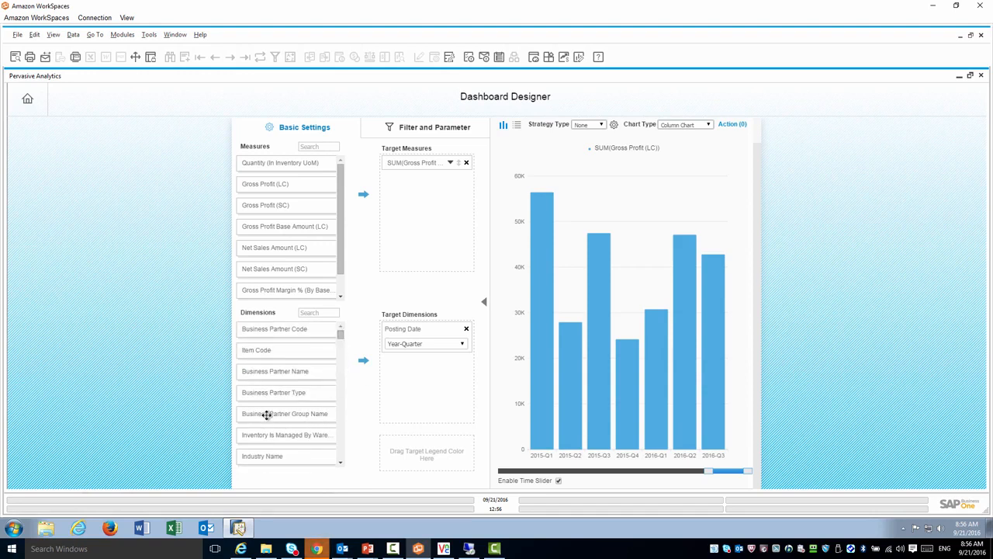
left_click_drag(266, 411, 412, 450)
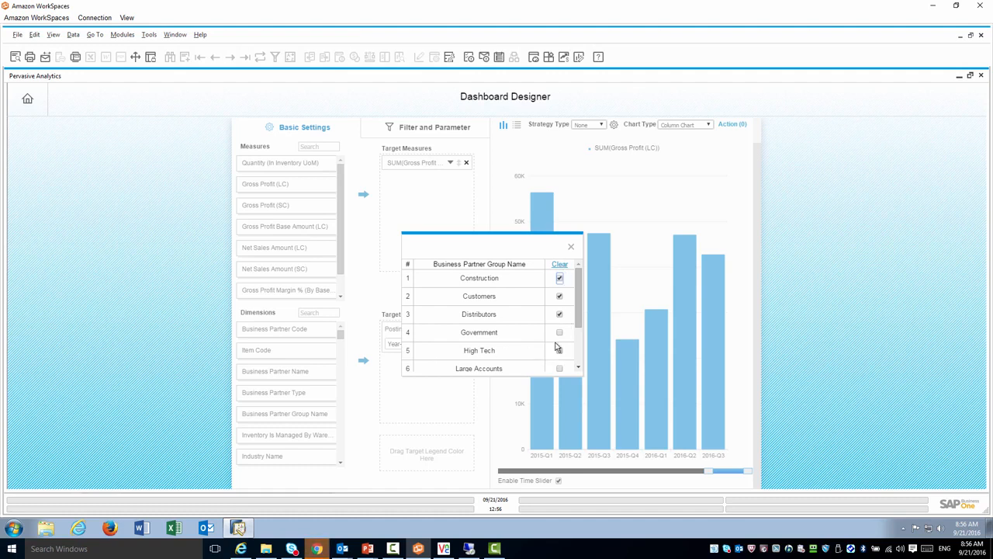
left_click_drag(577, 311, 577, 341)
left_click(419, 363)
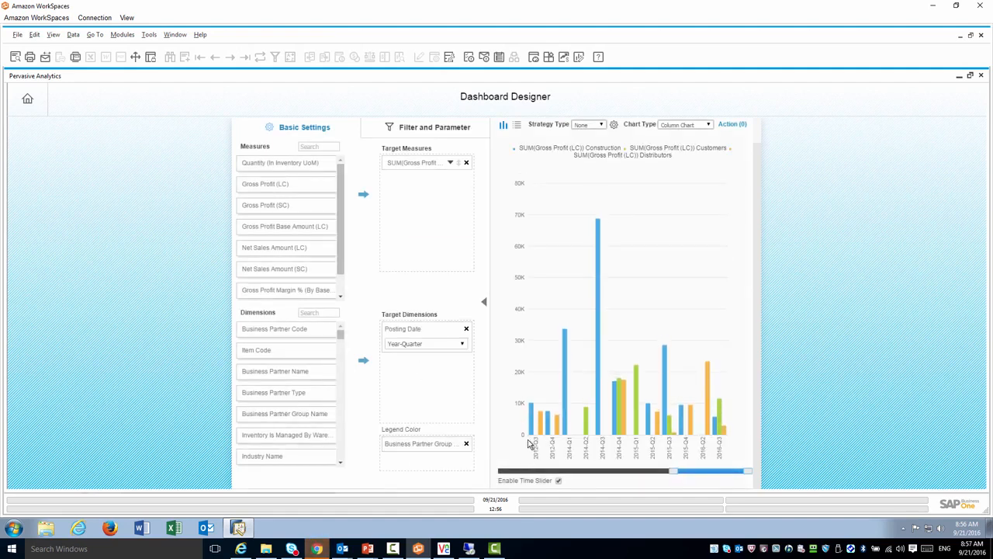
mouse_move(532, 436)
mouse_move(565, 435)
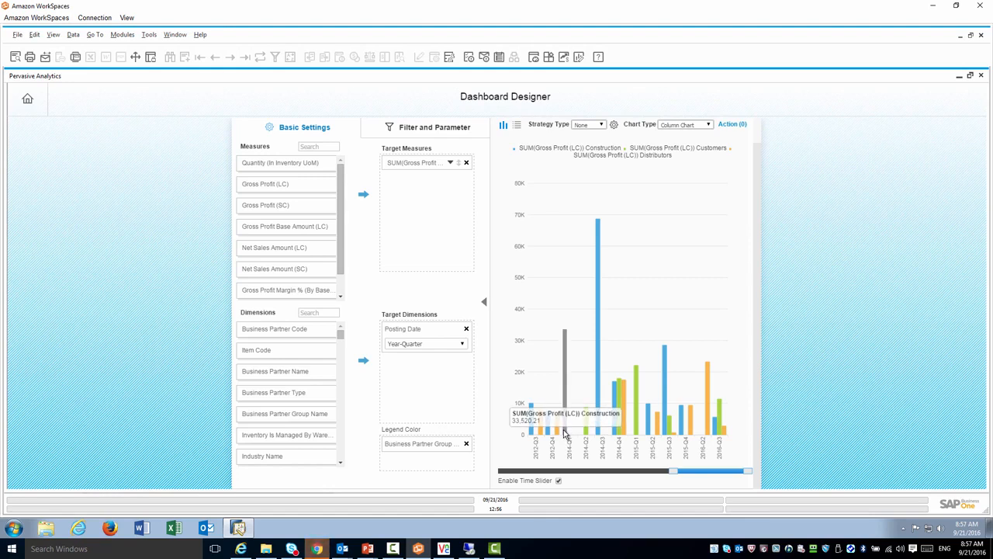
mouse_move(624, 432)
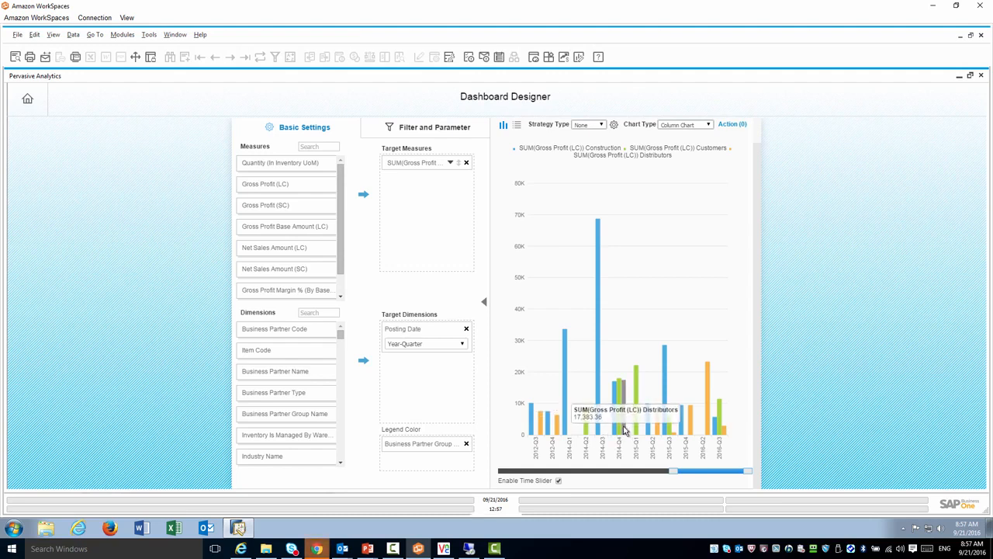
Remove the legend color grouping and replace Posting Date with Business Partner Code as the target dimension.
left_click(466, 445)
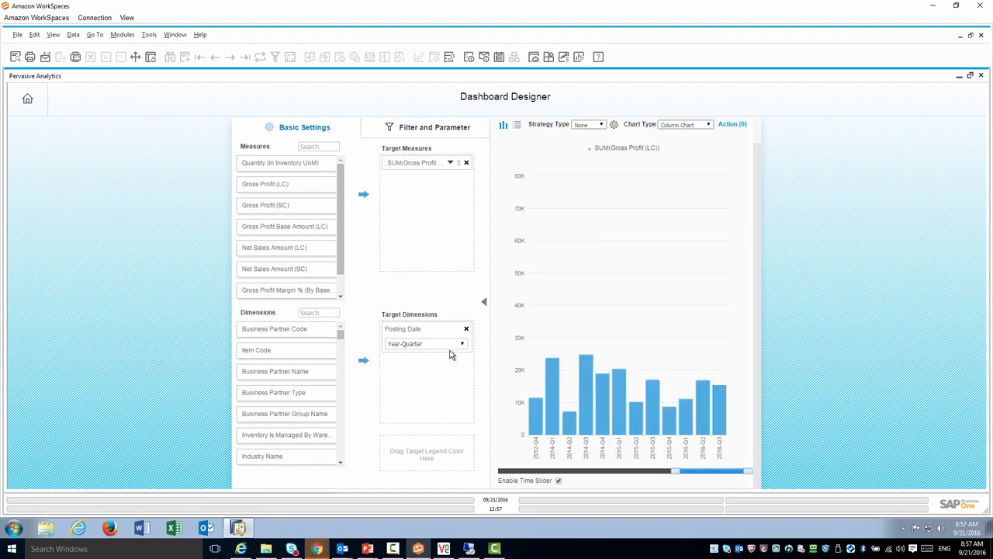
left_click(466, 330)
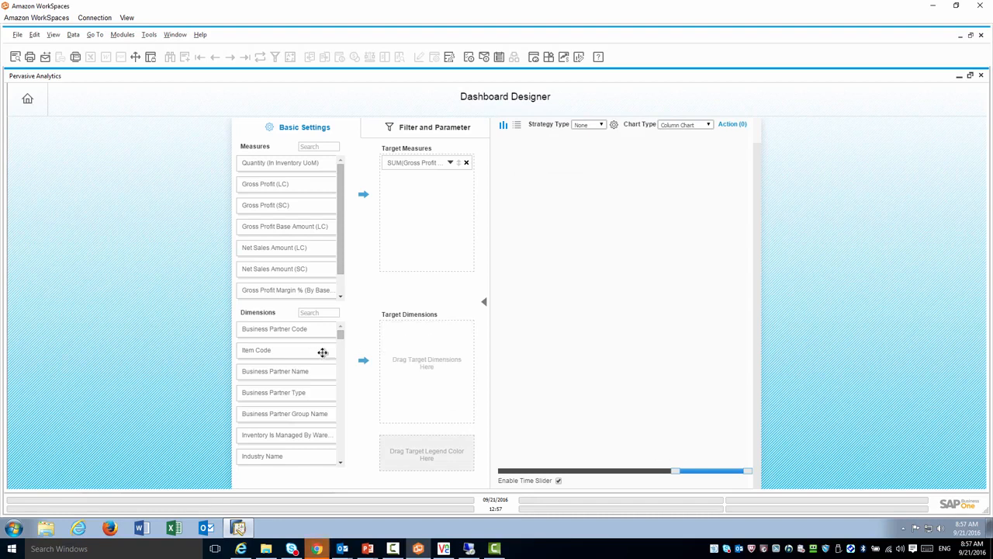
left_click_drag(274, 329, 415, 349)
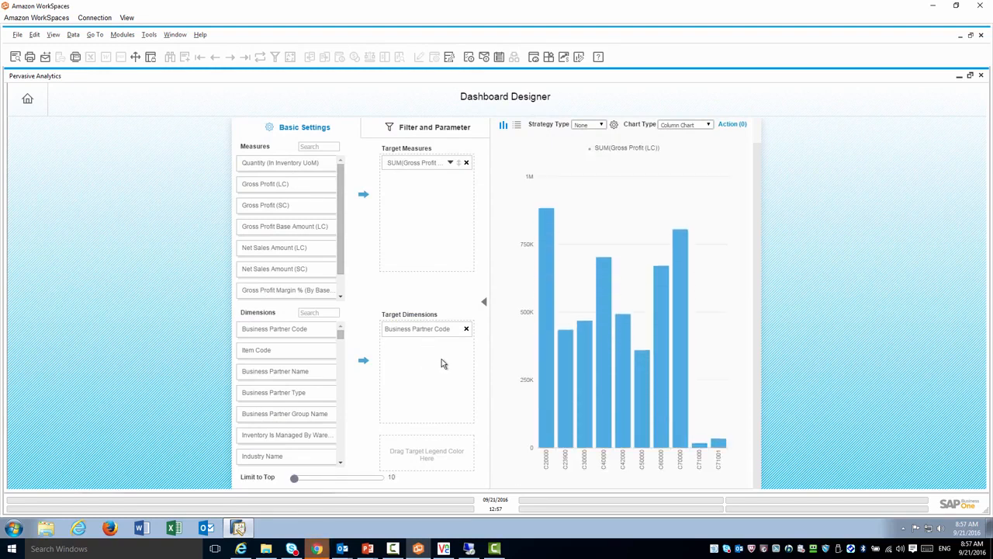
Add Net Sales Amount (LC) as a second target measure and change the chart type to Stacked Column Chart.
mouse_move(545, 399)
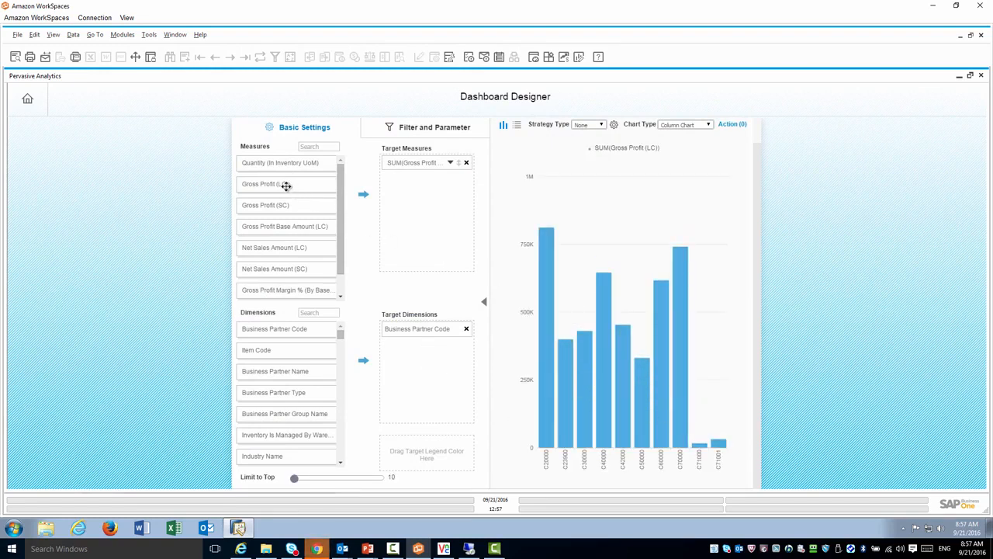
left_click_drag(263, 248, 412, 212)
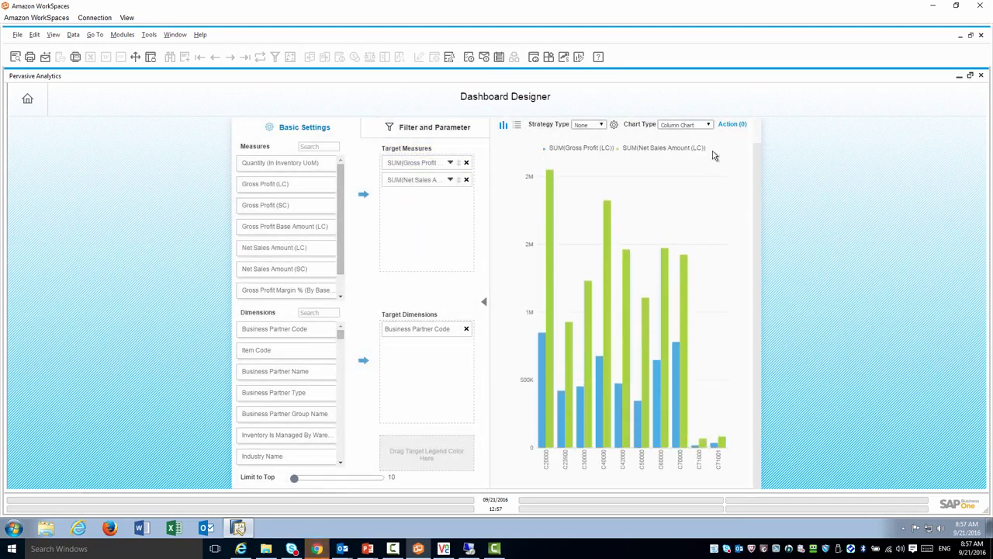
left_click(709, 126)
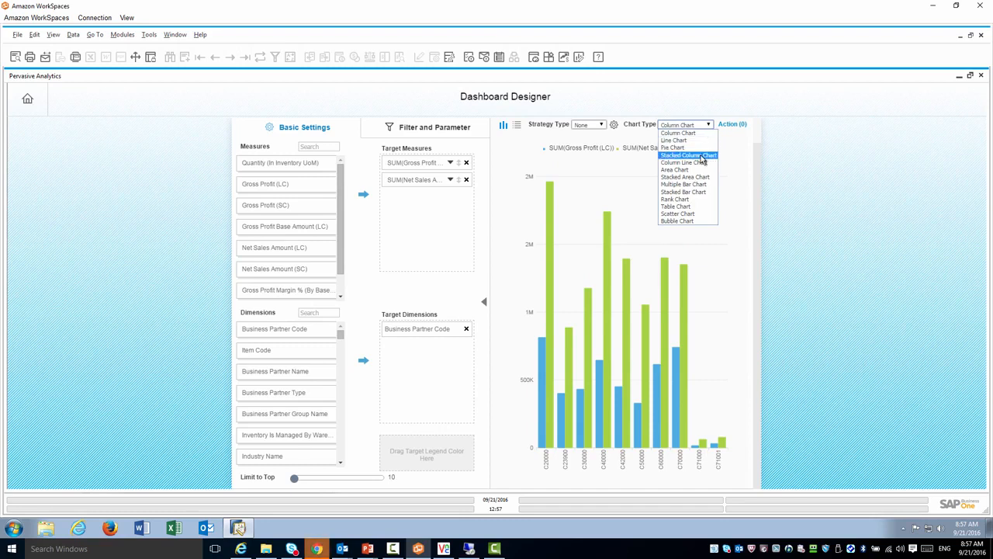
left_click(688, 156)
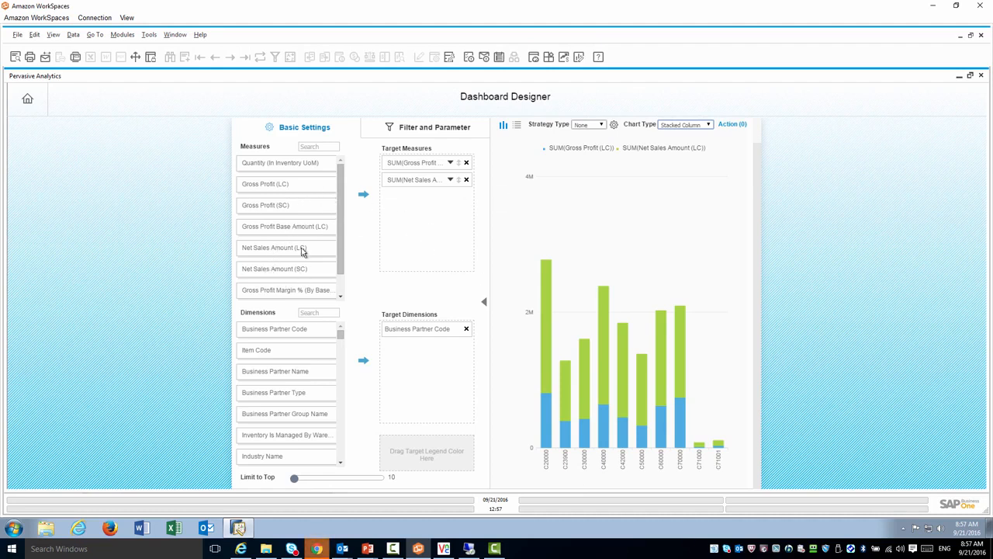
Add Quantity (In Inventory UoM) as a third target measure, change the chart type to Bubble Chart and inspect individual bubbles.
left_click_drag(280, 163, 421, 203)
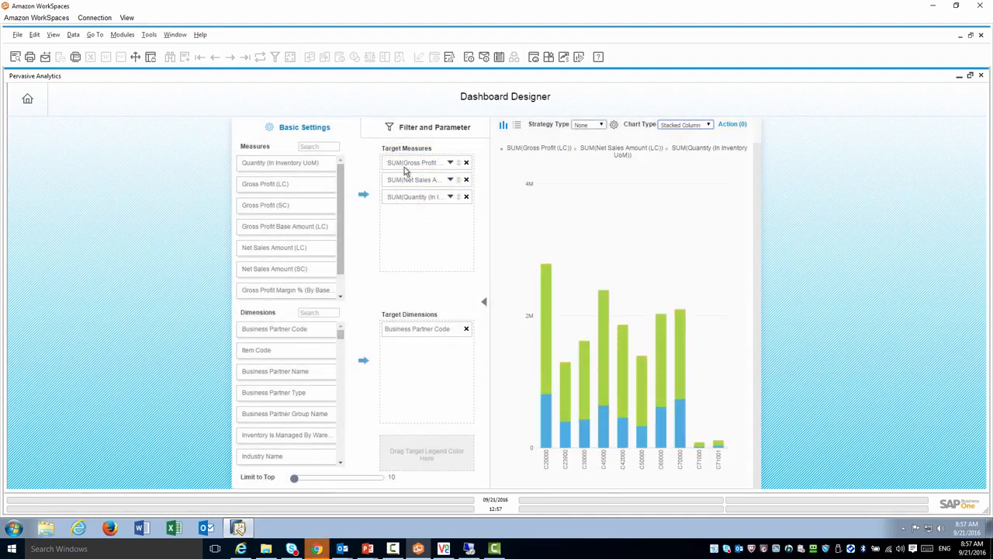
left_click(708, 125)
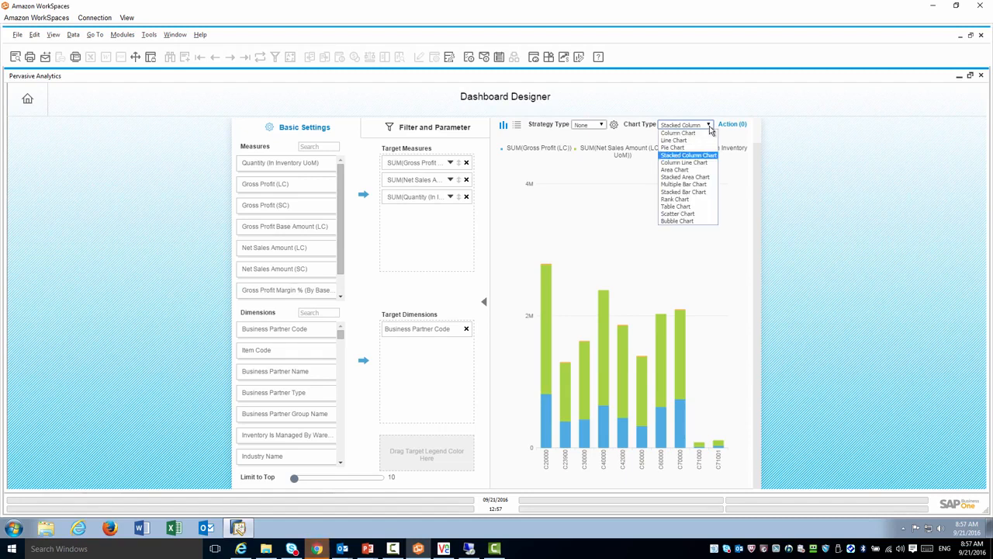
left_click(674, 222)
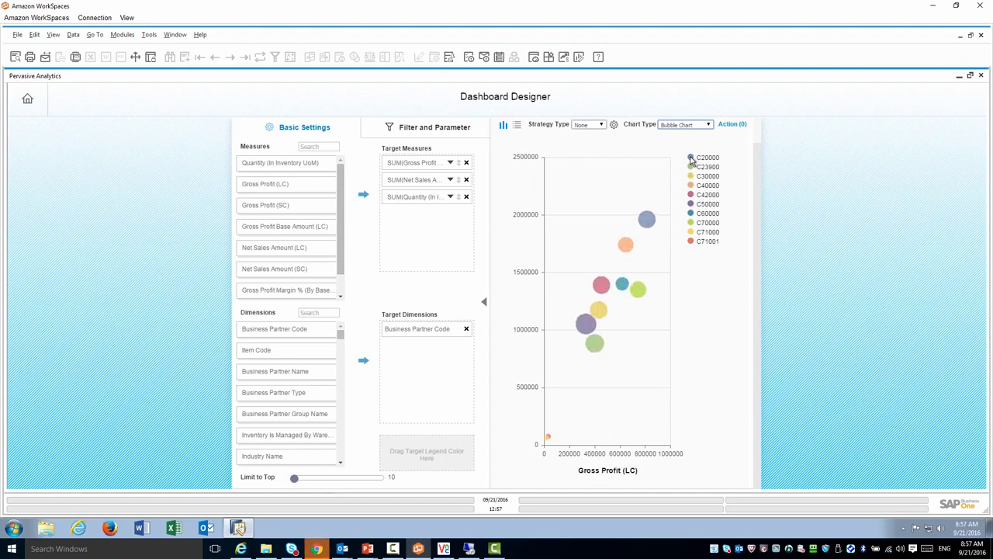
mouse_move(622, 267)
mouse_move(586, 323)
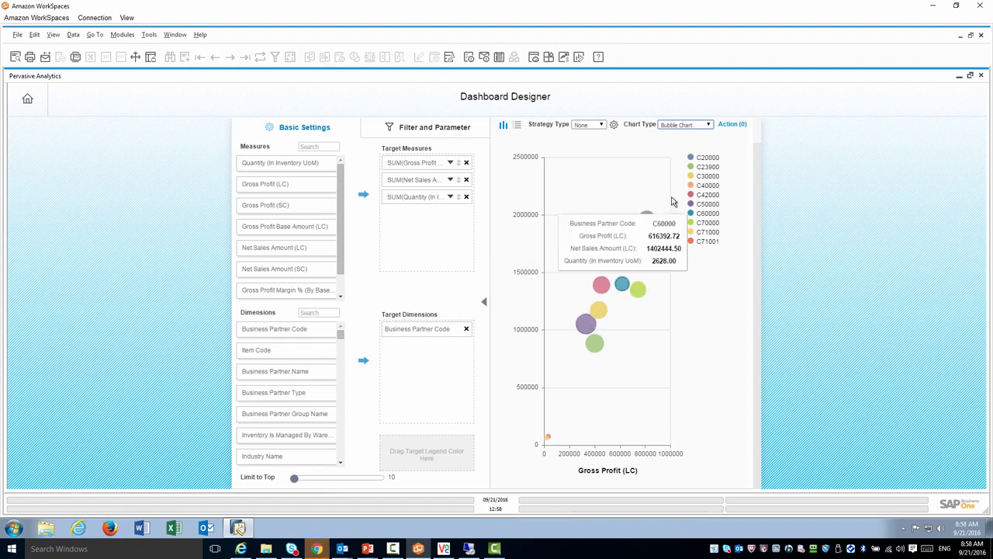
Apply the K-Means Clustering strategy to the bubble chart and inspect bubbles from different clusters.
left_click(601, 126)
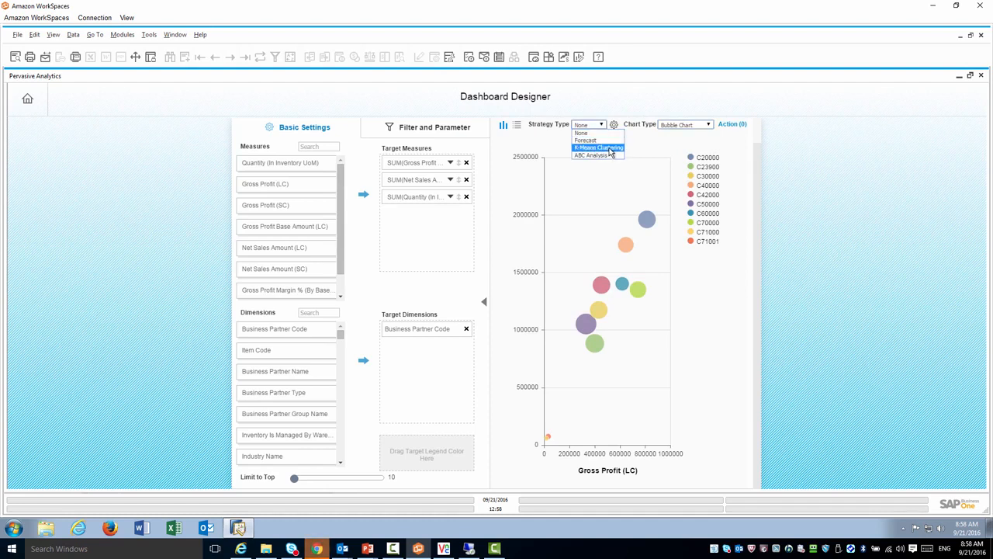
left_click(610, 148)
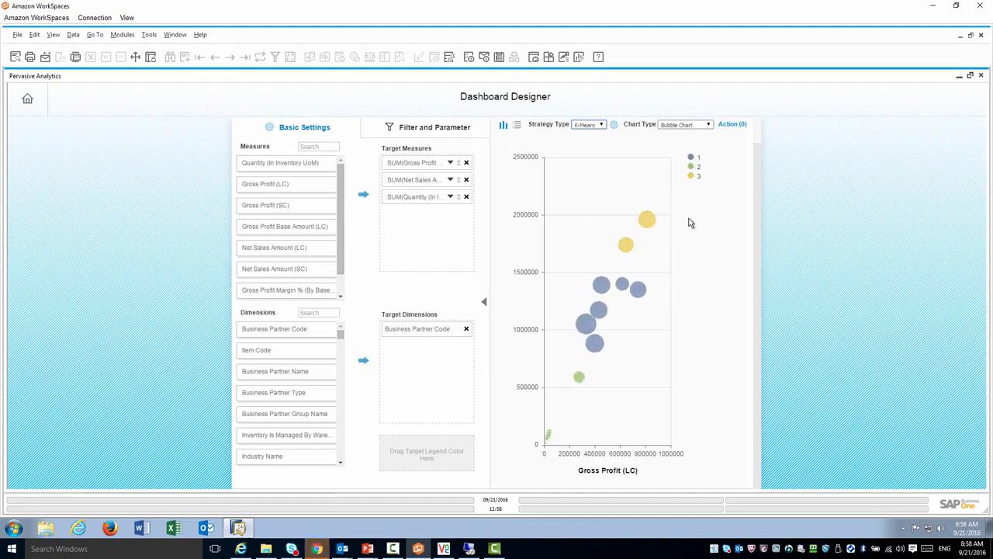
mouse_move(648, 221)
mouse_move(578, 382)
Set the number of K-Means clusters to 5 and inspect the regrouped bubbles.
left_click(613, 125)
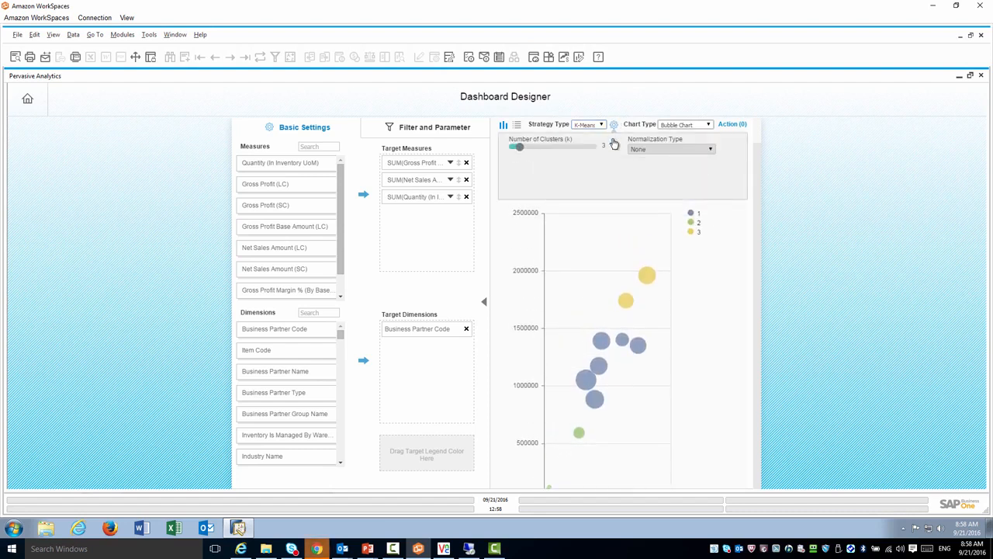
left_click(529, 150)
left_click_drag(528, 149, 542, 147)
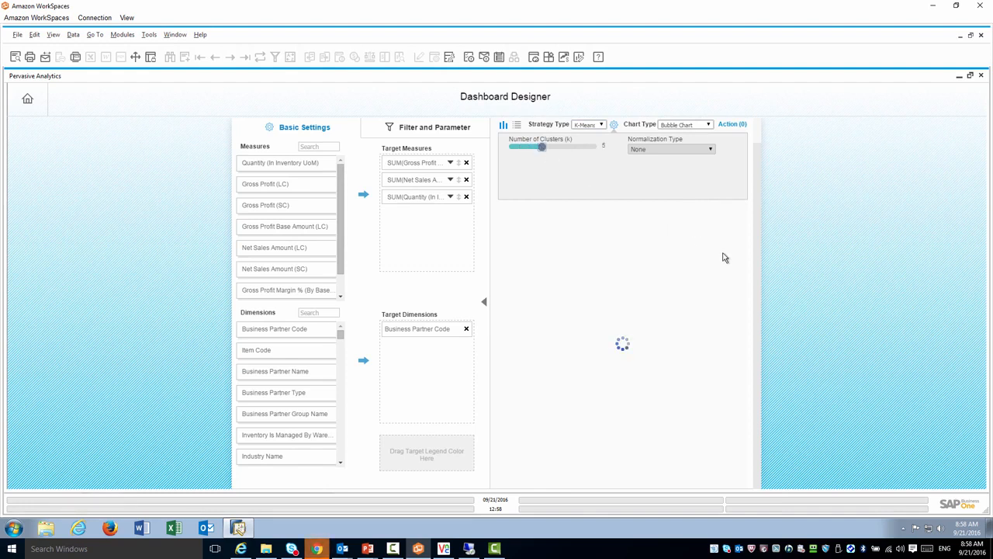
left_click(612, 126)
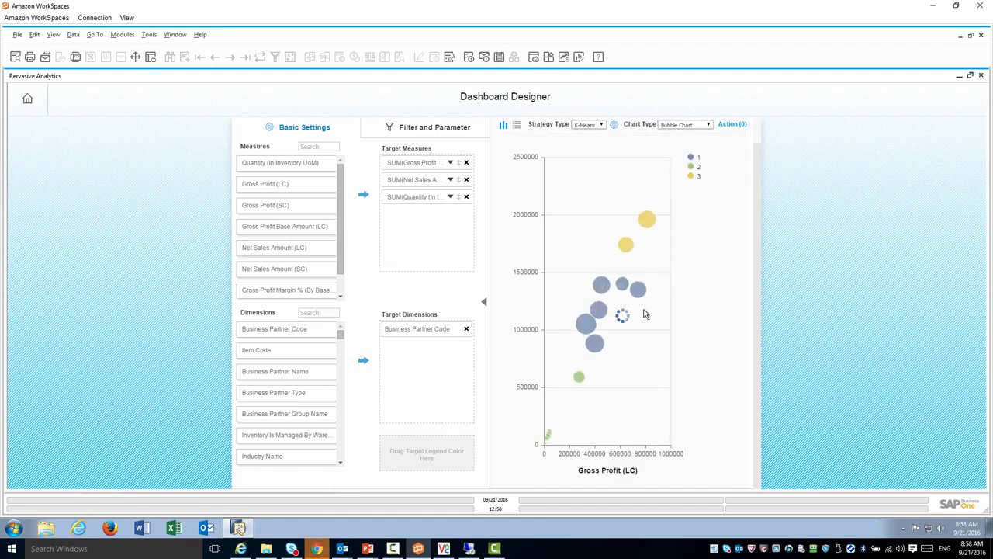
mouse_move(640, 239)
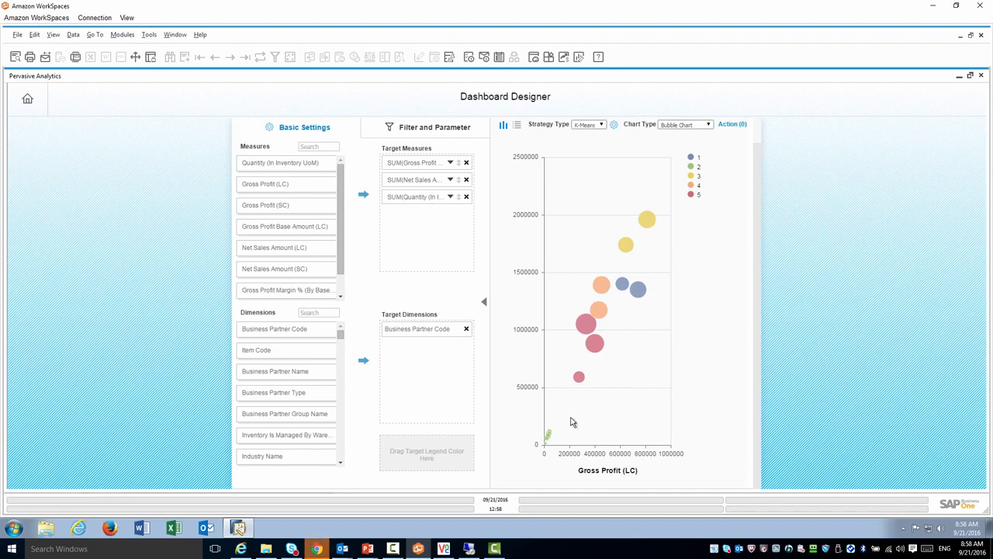
Reset the strategy type to None and remove the inventory quantity from the target measures.
left_click(603, 125)
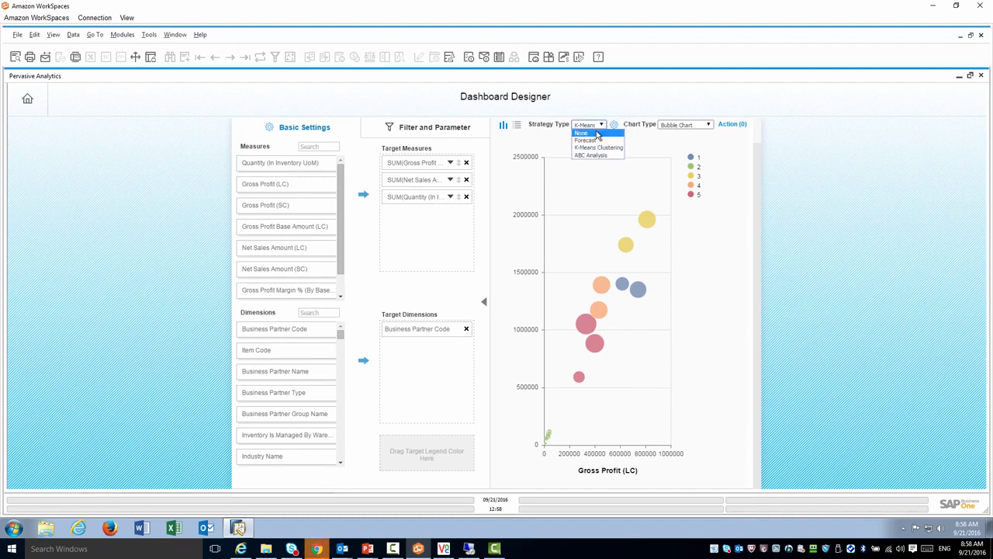
left_click(596, 133)
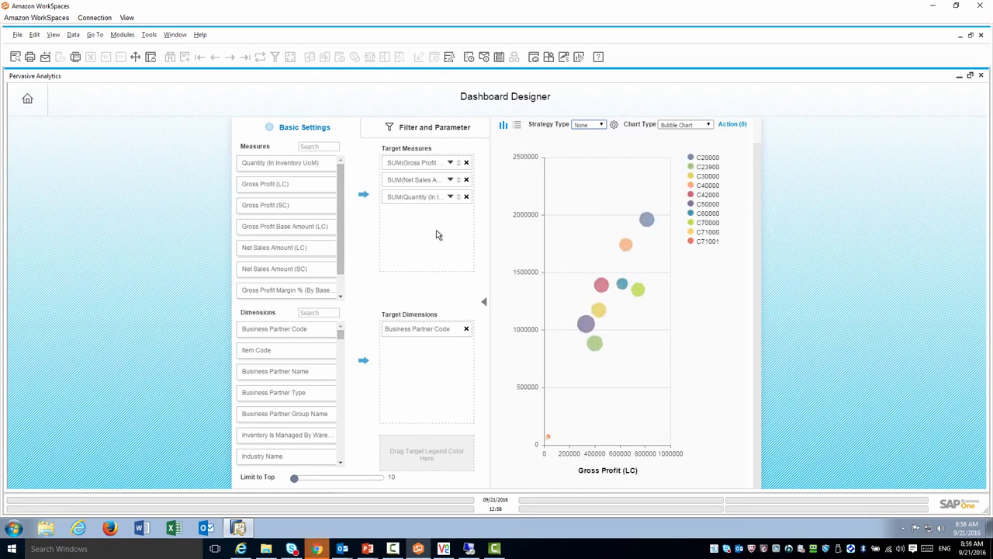
left_click(467, 197)
Change the chart type to Column Chart and inspect the gross profit bars.
left_click(707, 125)
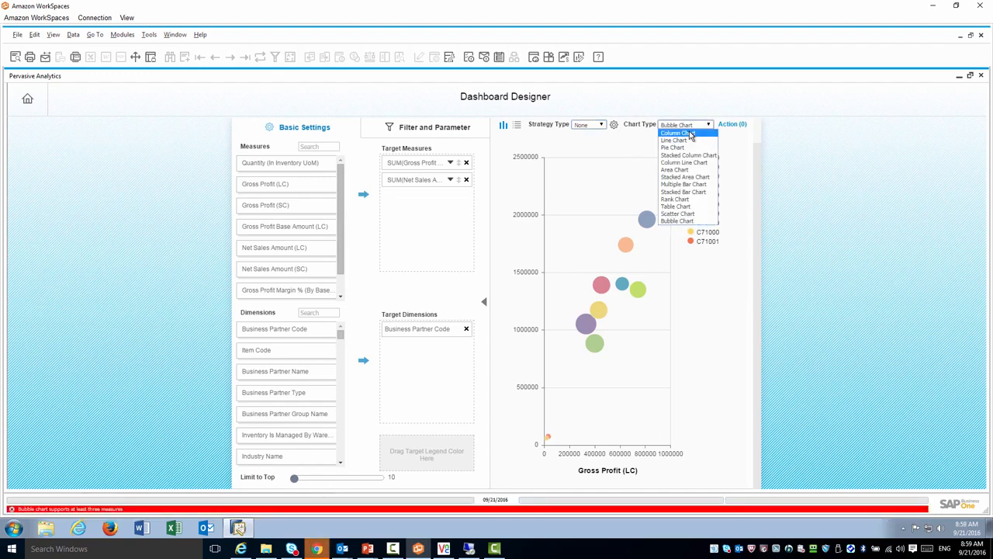
left_click(689, 133)
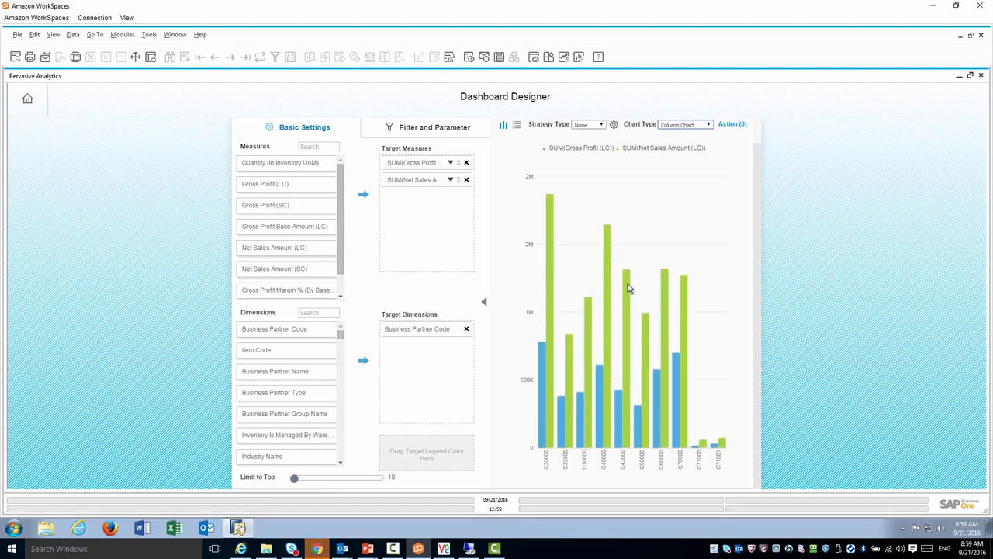
mouse_move(541, 442)
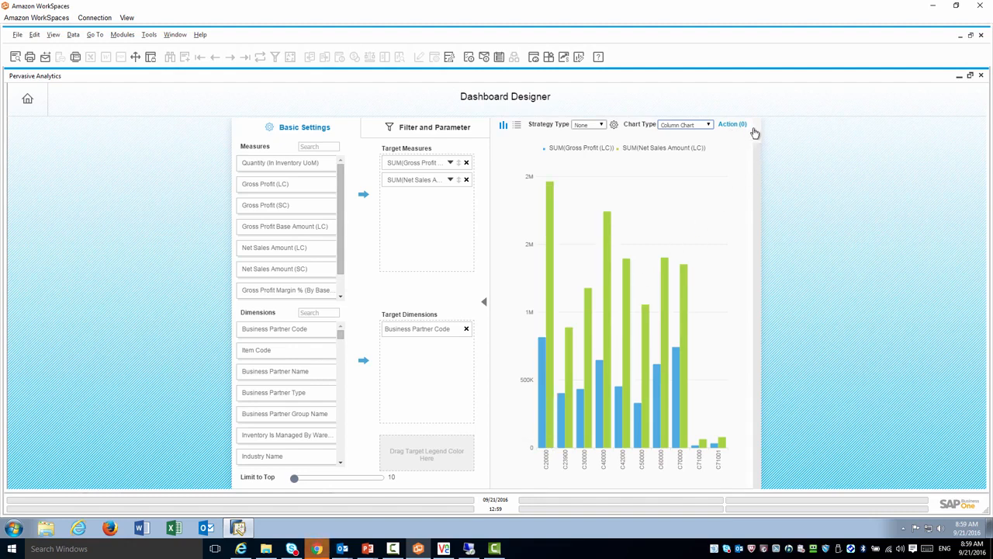
Add a sidebar display action named Sales Vs. GP that targets the Business Partner Master Data window.
scroll(755, 150, "up", 1)
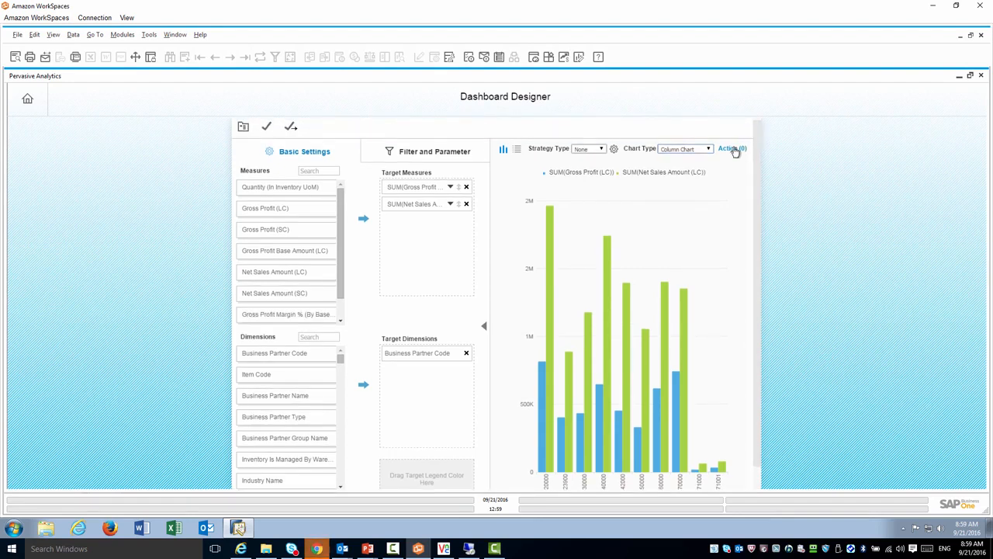
left_click(734, 149)
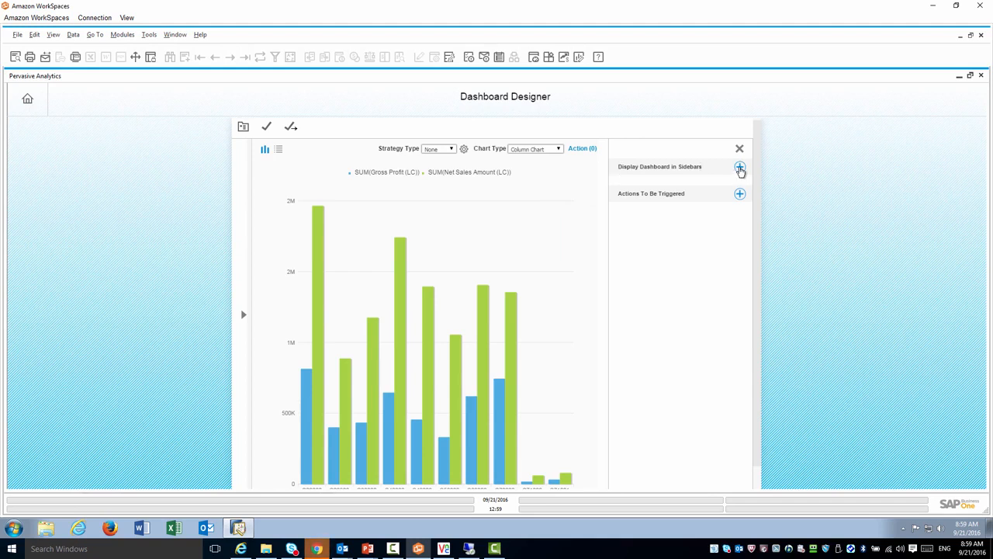
left_click(740, 167)
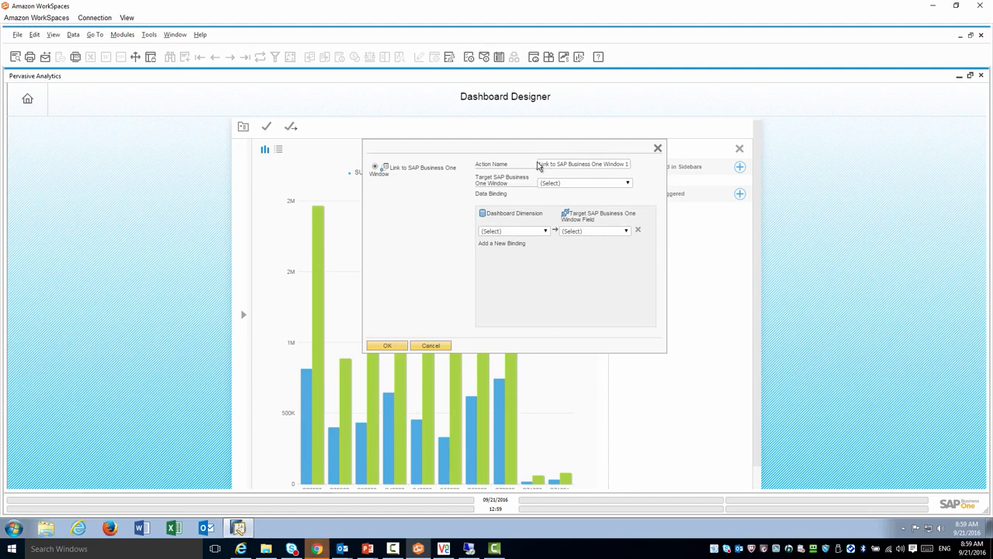
left_click(540, 165)
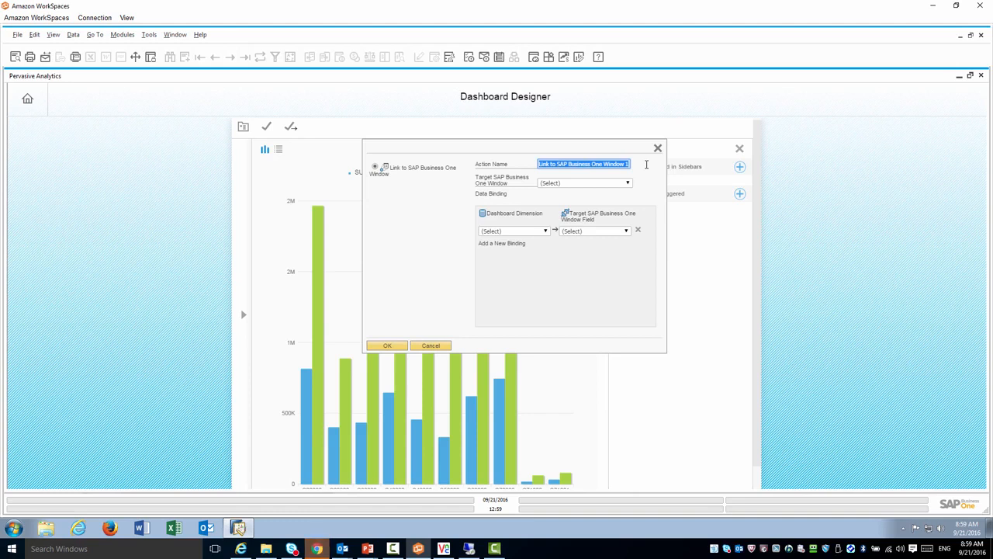
type("Sales Vs. GP")
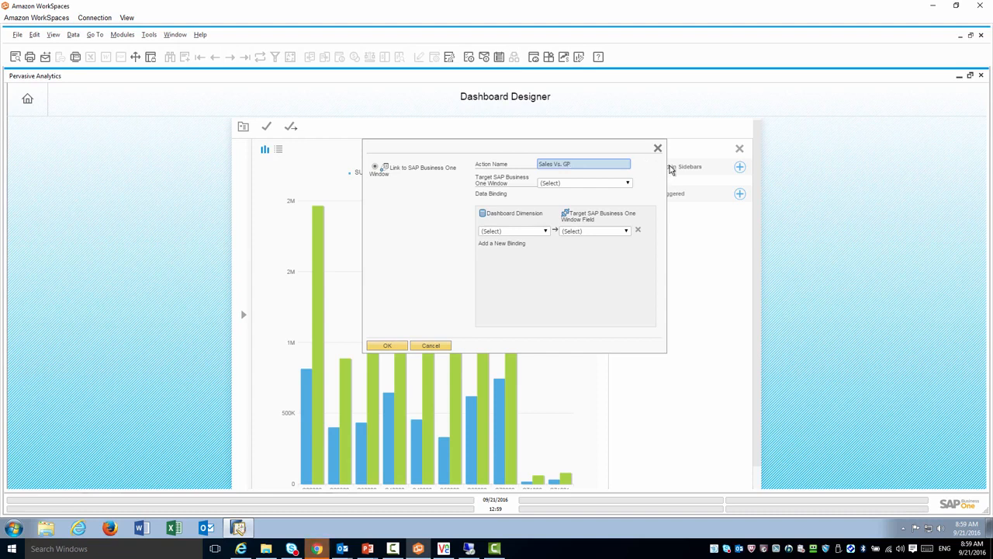
left_click(606, 184)
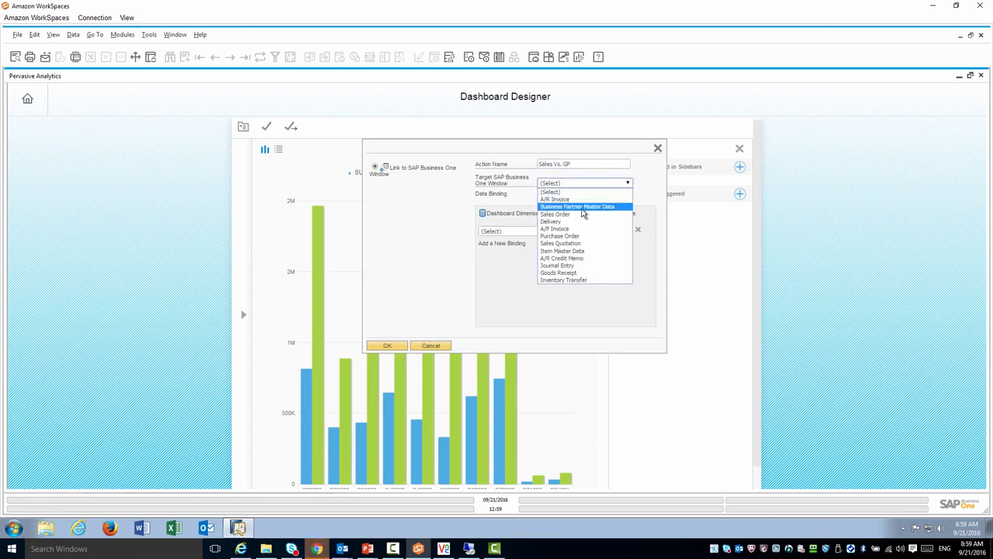
left_click(588, 207)
Bind the Business Partner Code dimension to the BP Code window field and save the sidebar action.
left_click(545, 230)
left_click(523, 248)
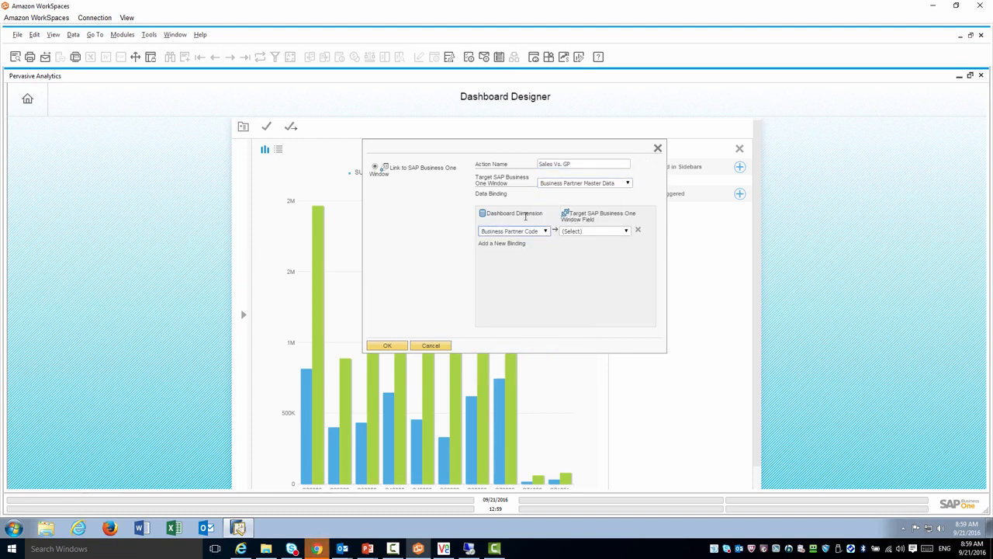
left_click(625, 231)
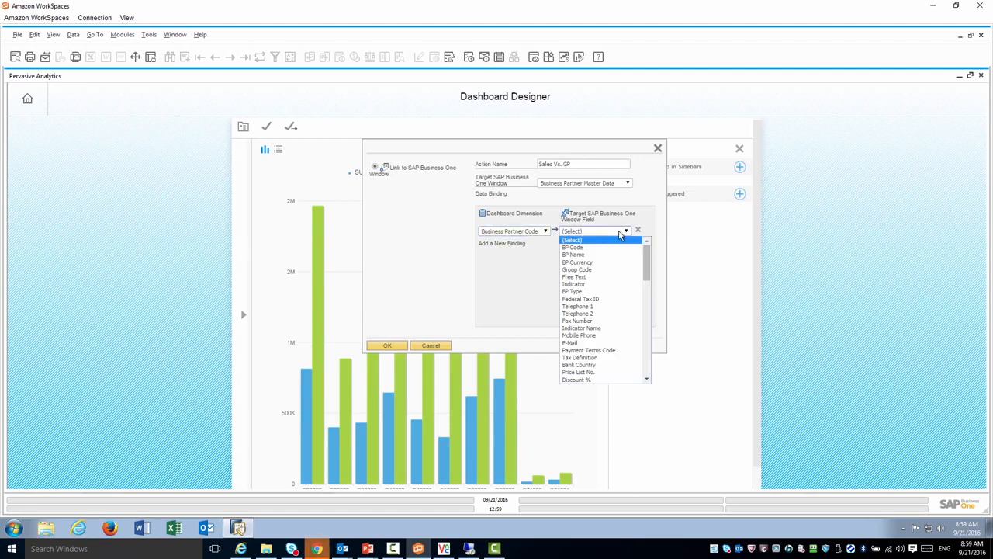
left_click(581, 248)
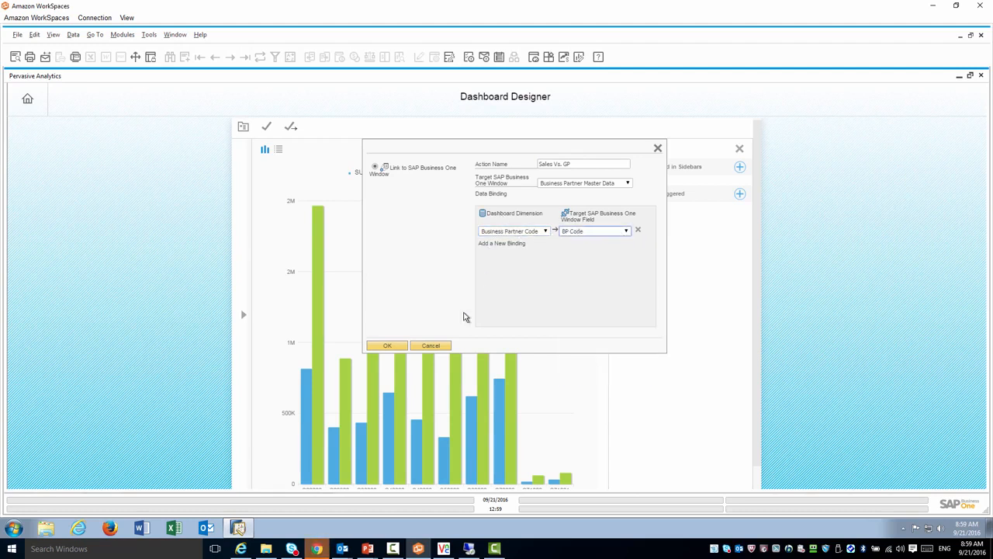
left_click(386, 346)
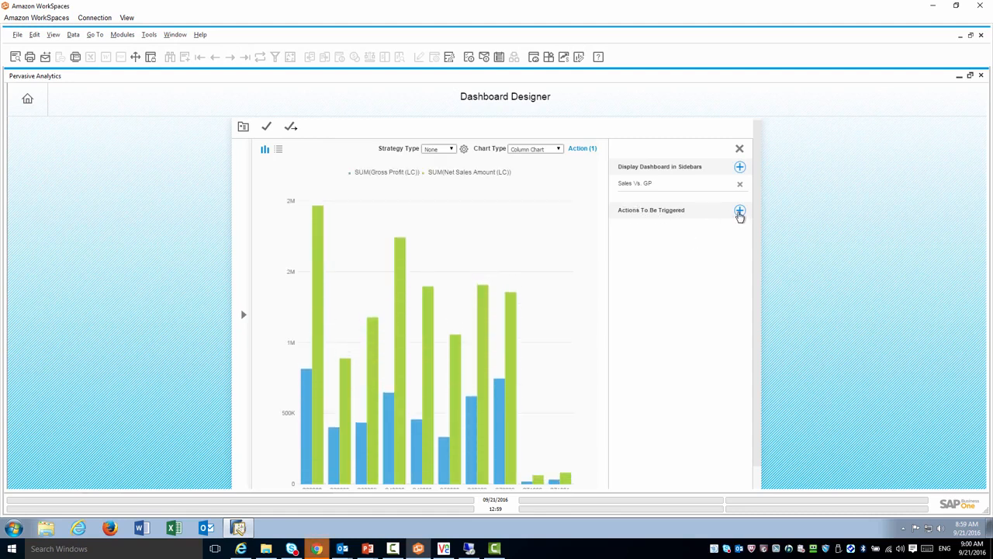
Add a triggered action named Open BP master that opens the Business Partner Master Data window.
left_click(738, 210)
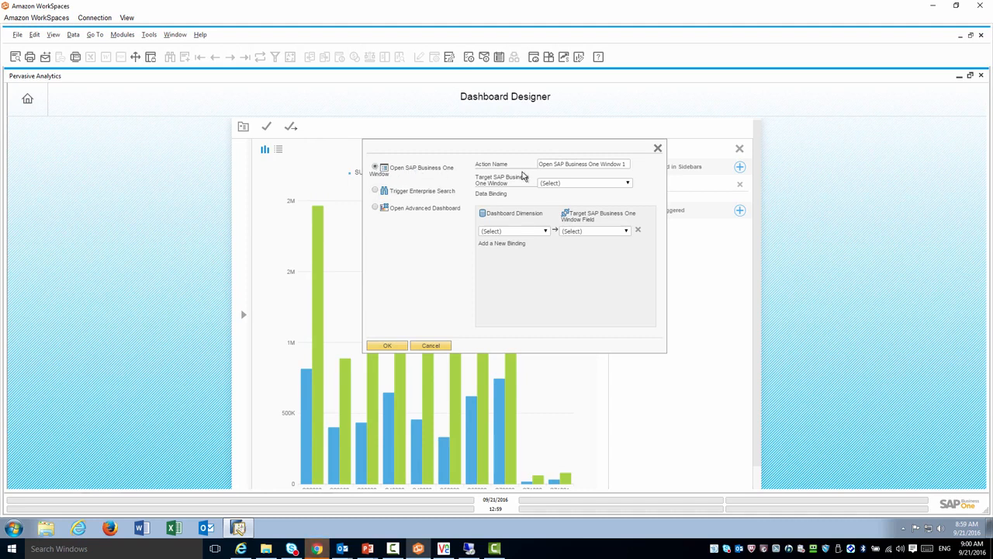
left_click(626, 184)
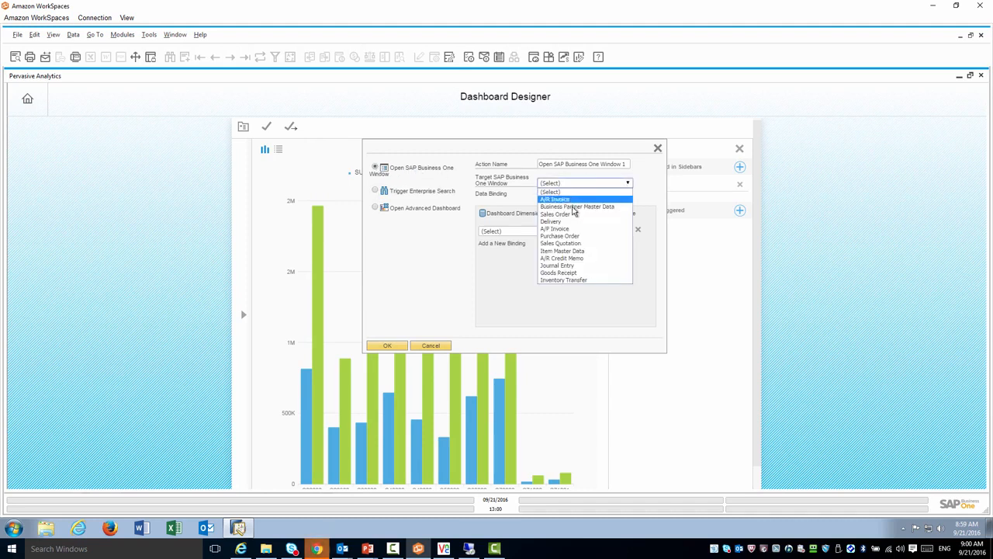
left_click(578, 206)
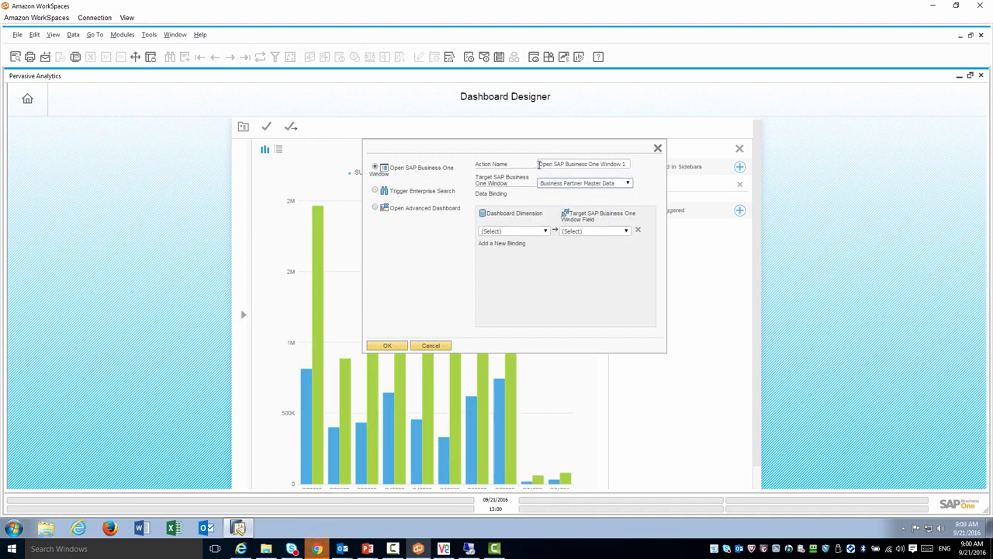
left_click_drag(539, 165, 645, 164)
type("Open BP master")
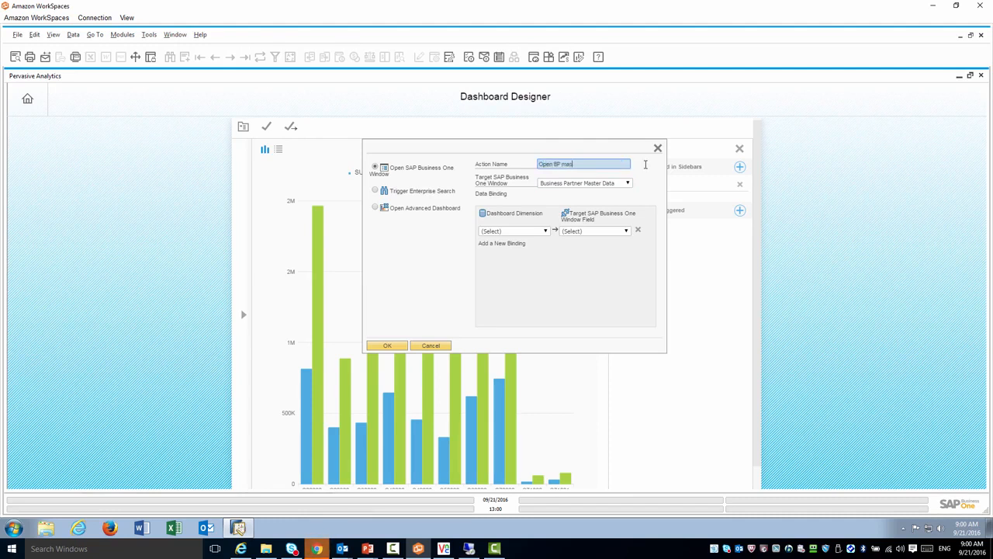
Bind Business Partner Code to BP Code for the Open BP master action and save it.
left_click(544, 230)
left_click(517, 248)
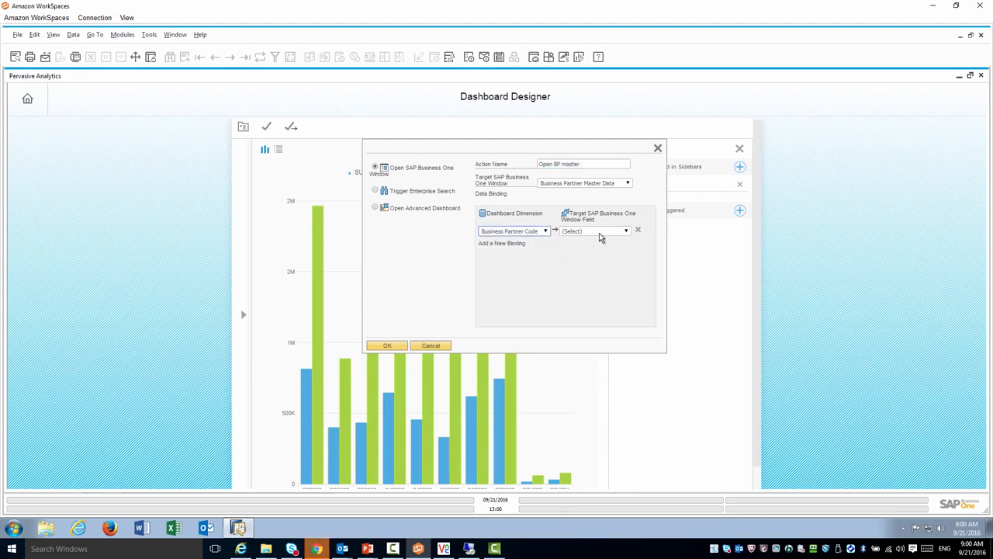
left_click(599, 238)
left_click(591, 250)
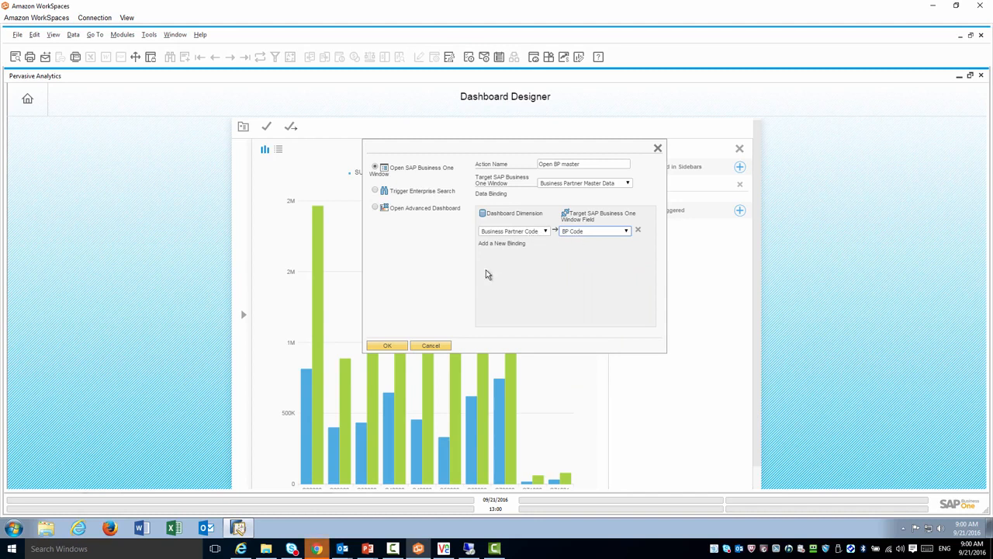
left_click(388, 345)
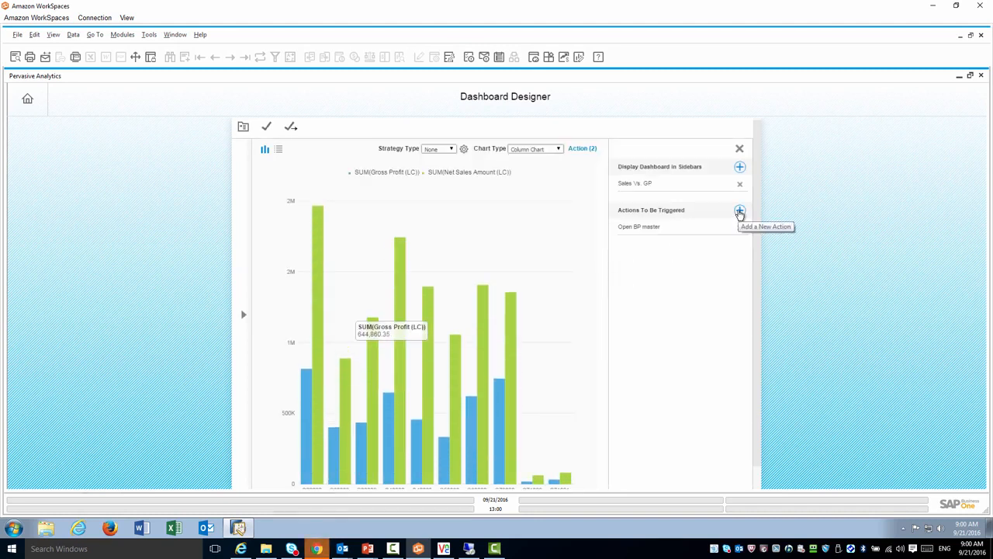
Add a triggered action named Search BP that triggers an enterprise search on the Business Partner Code dimension, and save it.
left_click(740, 211)
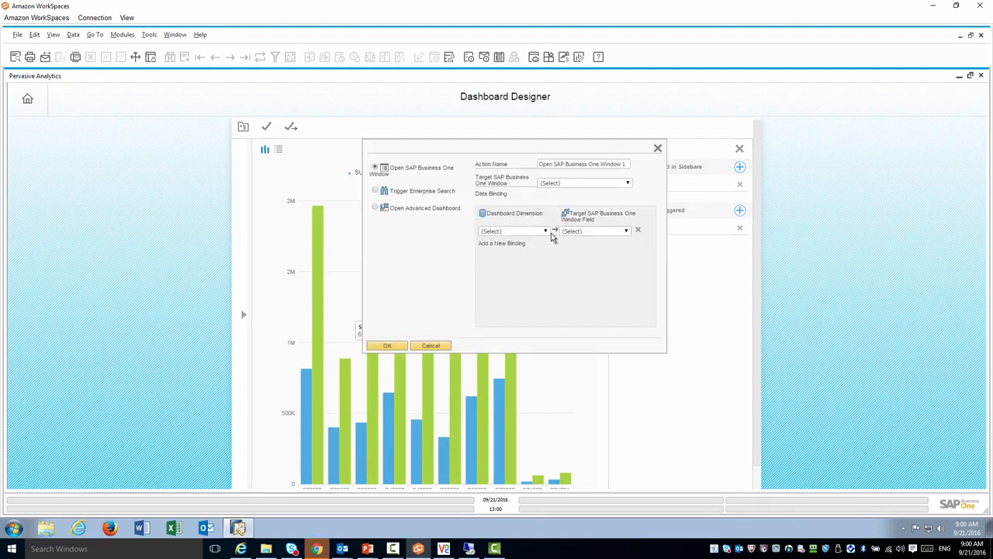
left_click(375, 192)
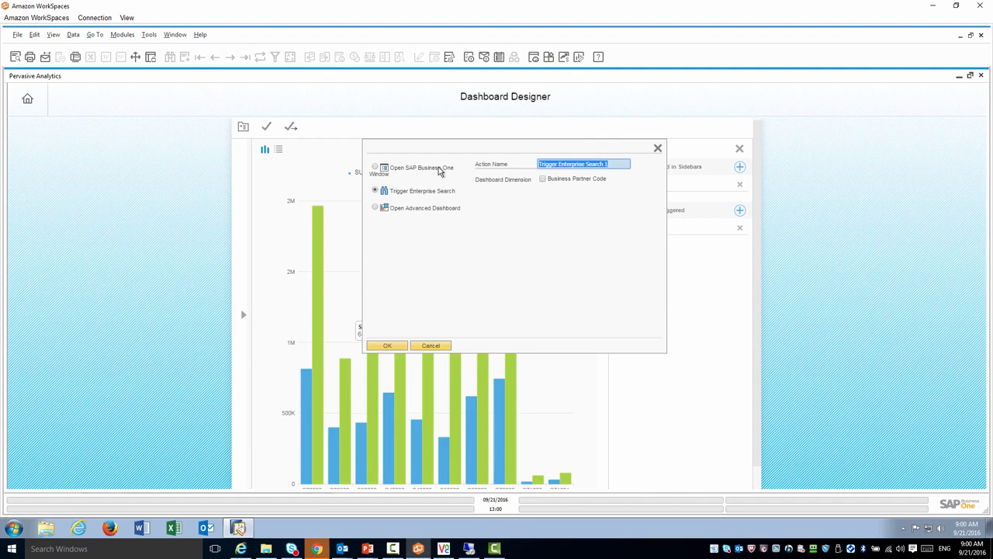
type("Se")
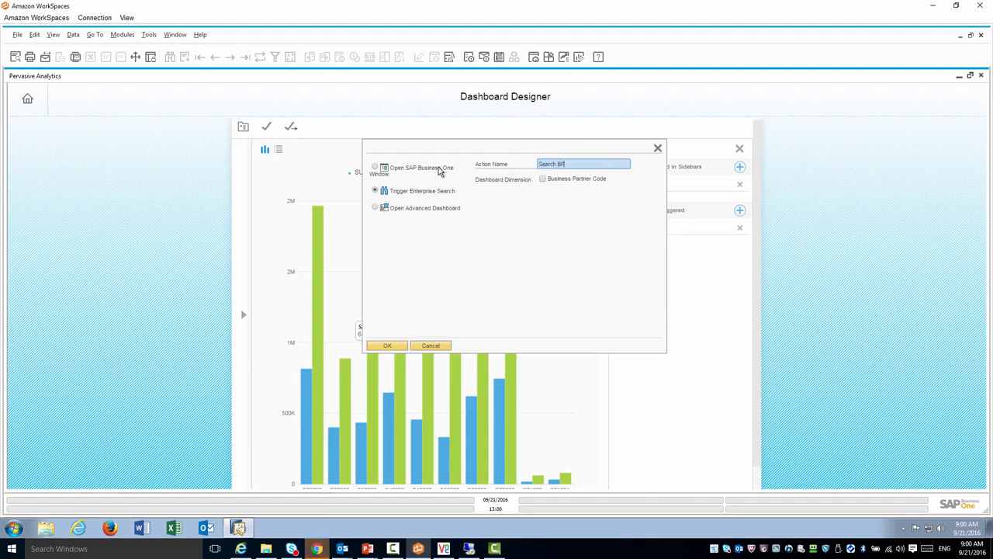
type("arch BP")
left_click(543, 179)
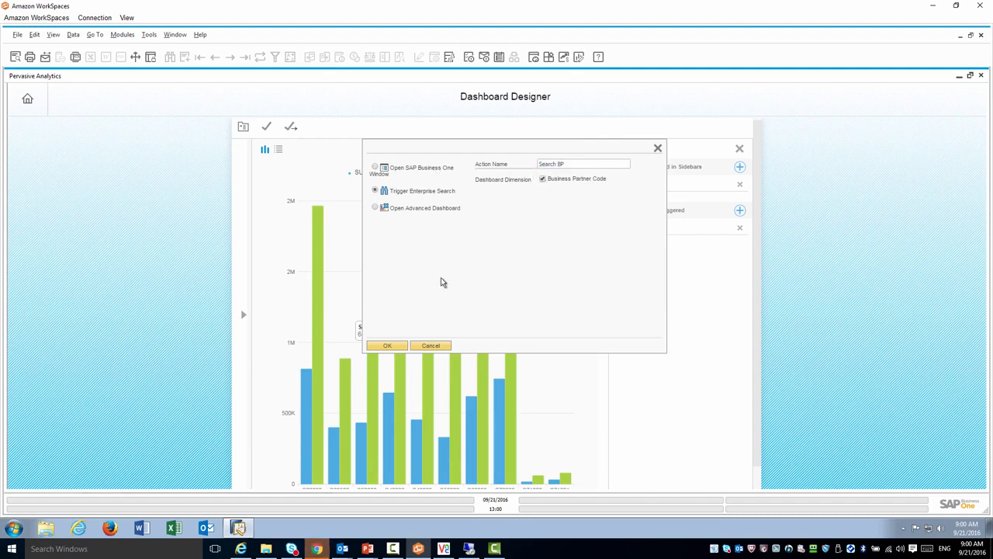
left_click(392, 346)
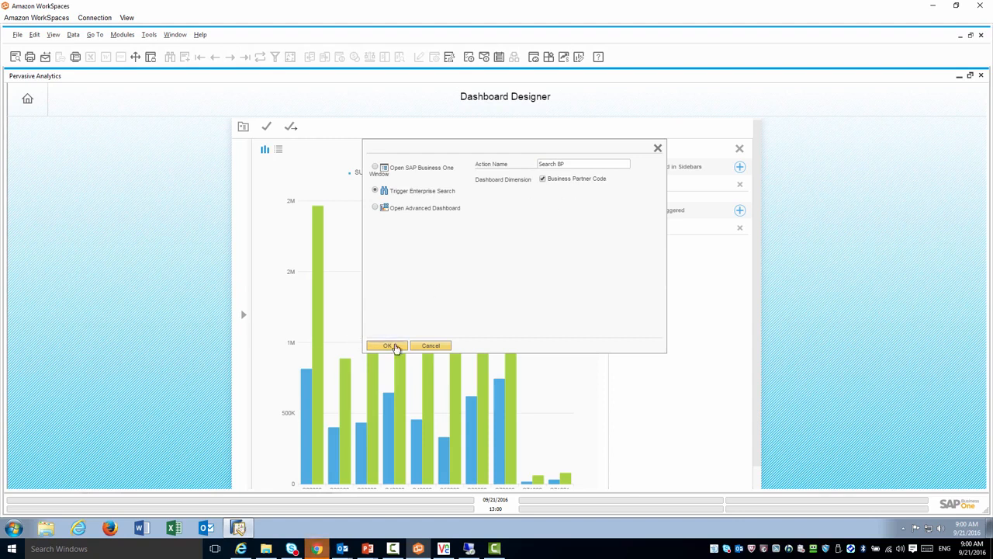
Add a triggered action named Customer 360 that opens the Customer 360 advanced dashboard.
left_click(739, 210)
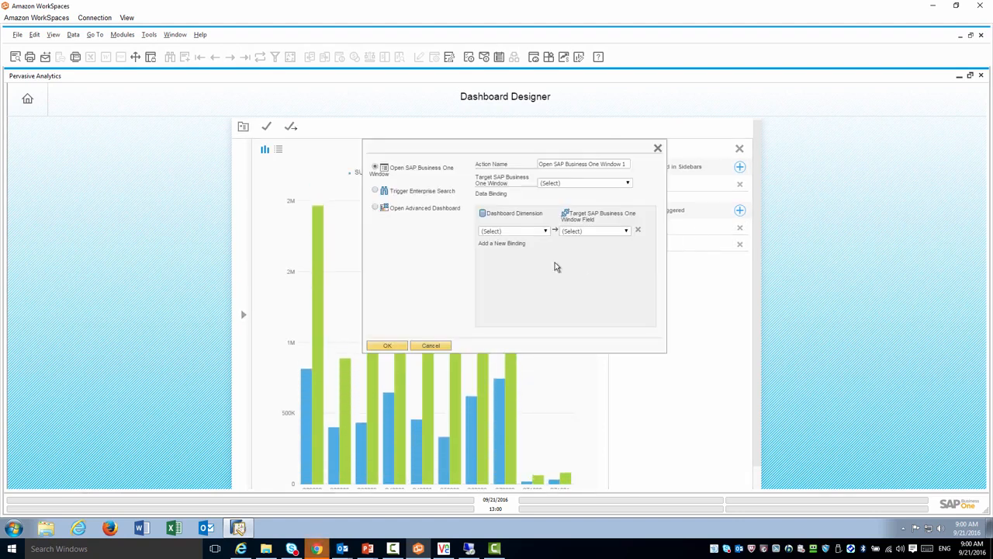
left_click(392, 211)
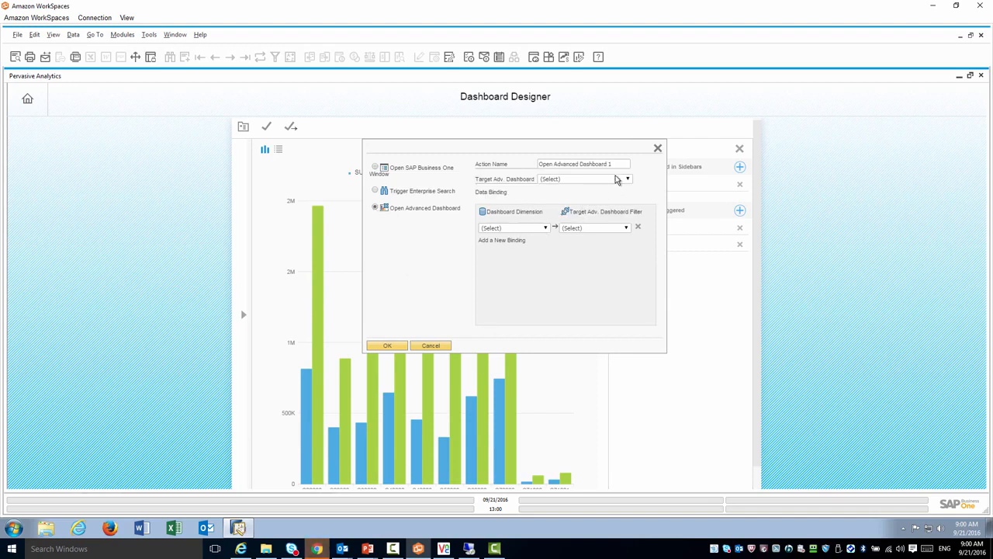
left_click(627, 180)
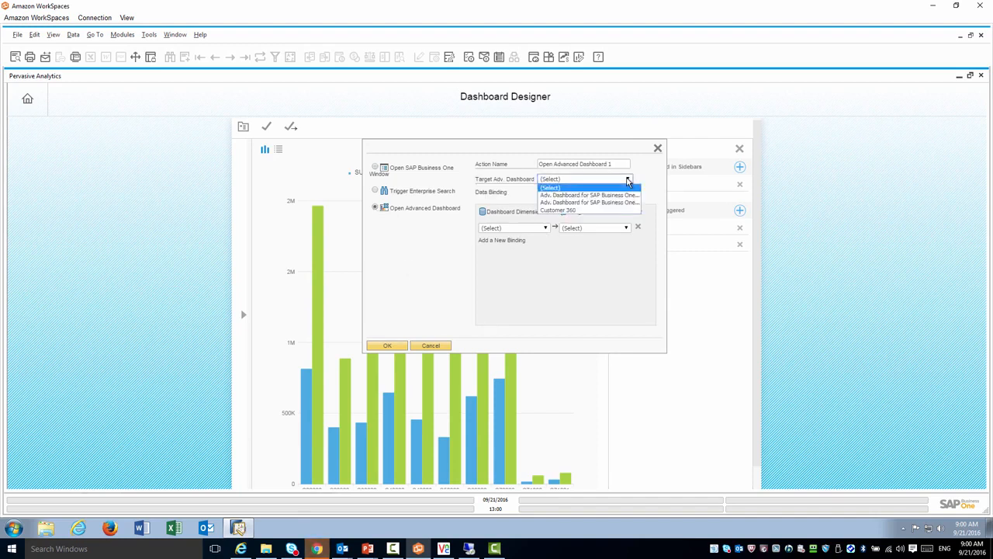
left_click(557, 210)
left_click_drag(614, 163, 518, 167)
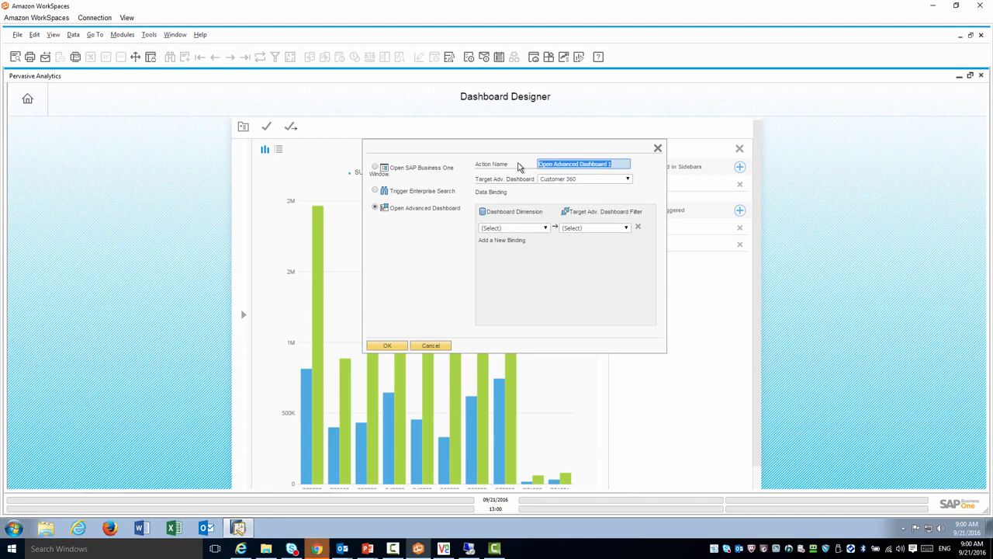
type("Customer 360")
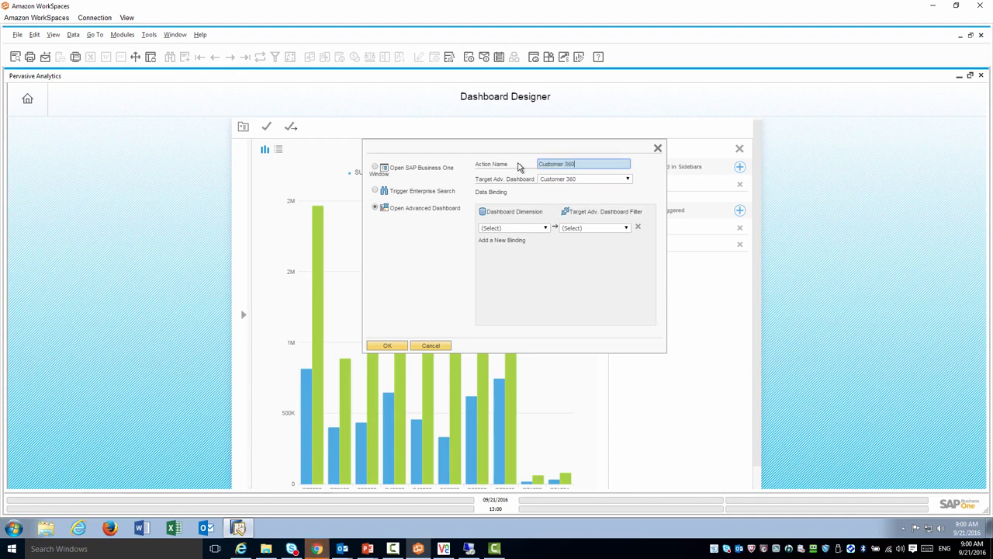
Bind the Business Partner Code dimension to the dashboard's Business Partner Code filter and save the Customer 360 action.
left_click(546, 227)
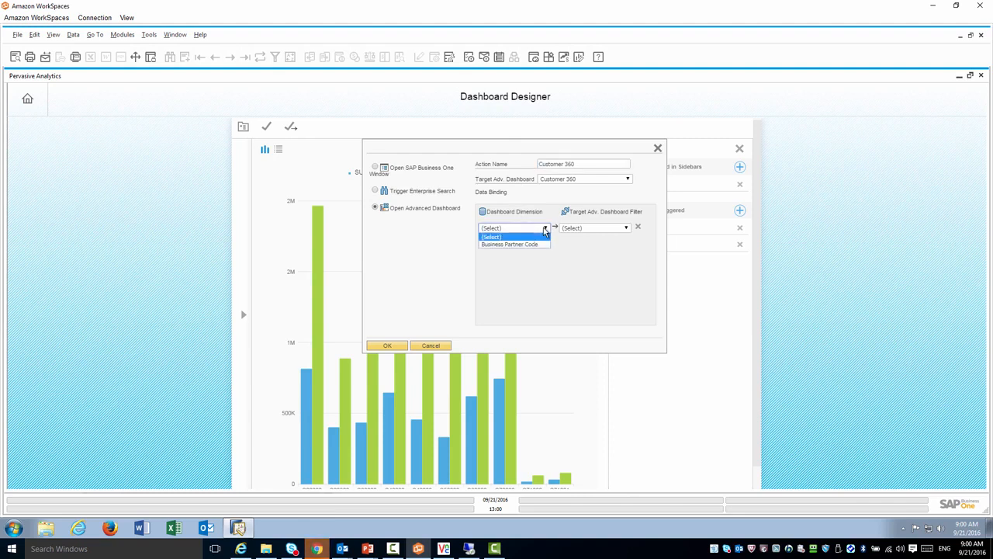
left_click(524, 245)
left_click(623, 229)
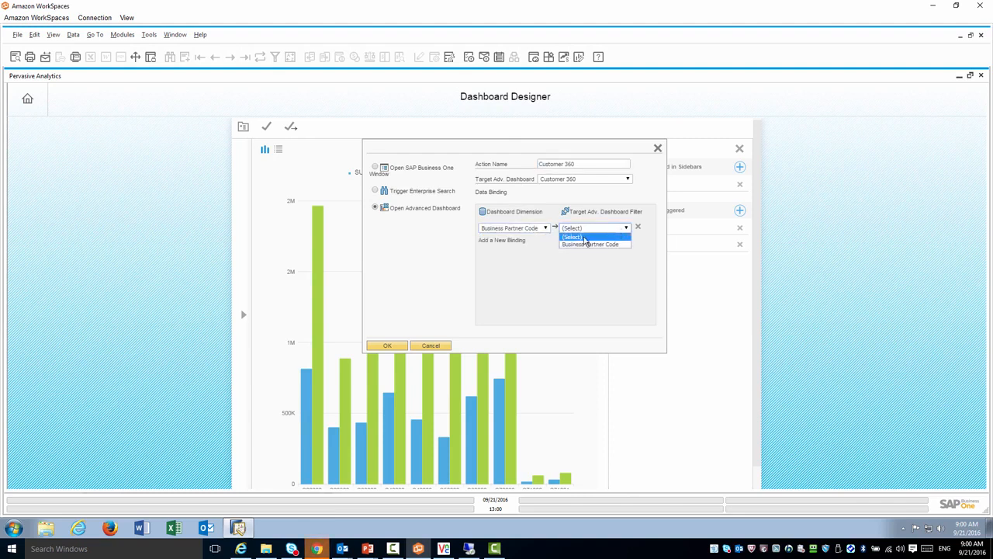
left_click(573, 244)
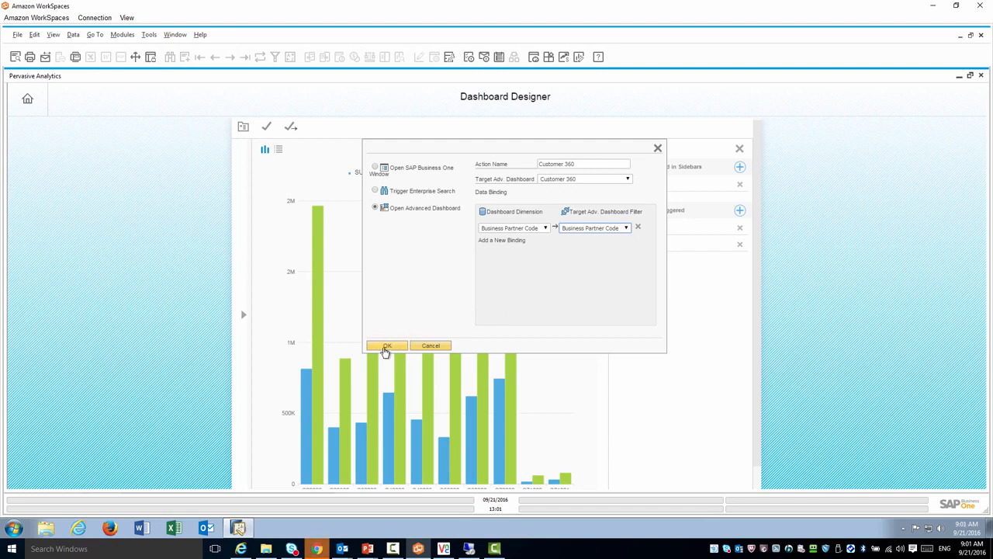
left_click(386, 349)
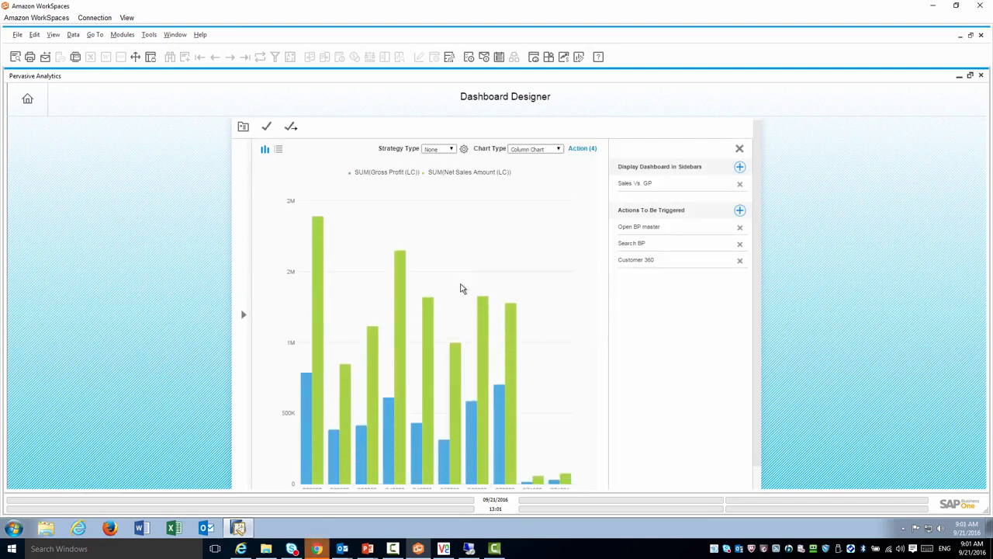
Save the dashboard under the name Sales Vs. GP and close the Pervasive Analytics designer.
left_click(289, 127)
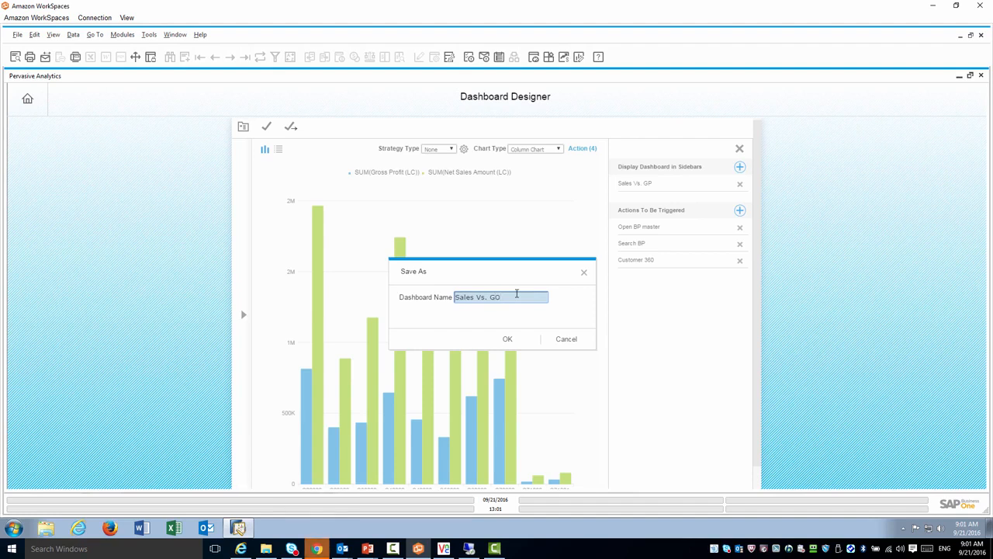
left_click(508, 339)
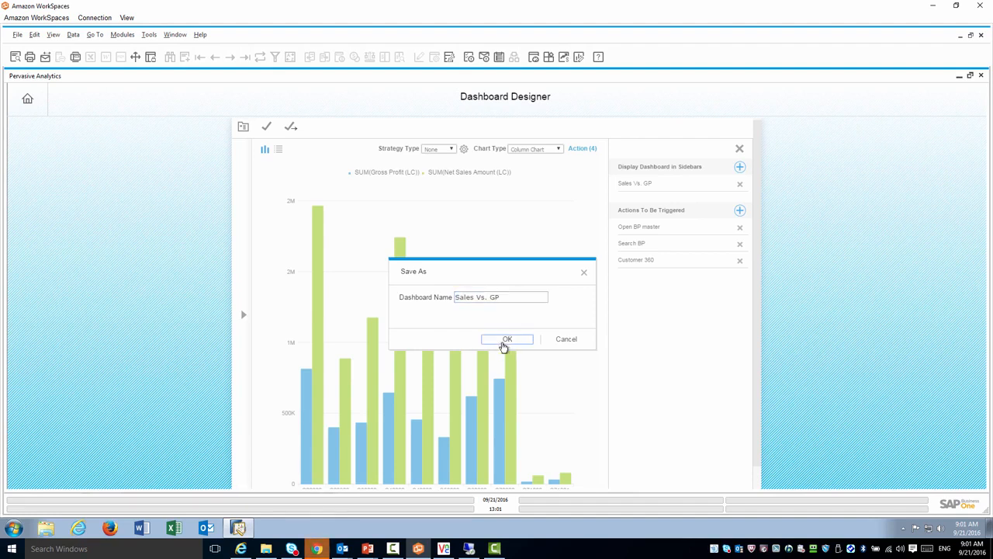
left_click(508, 341)
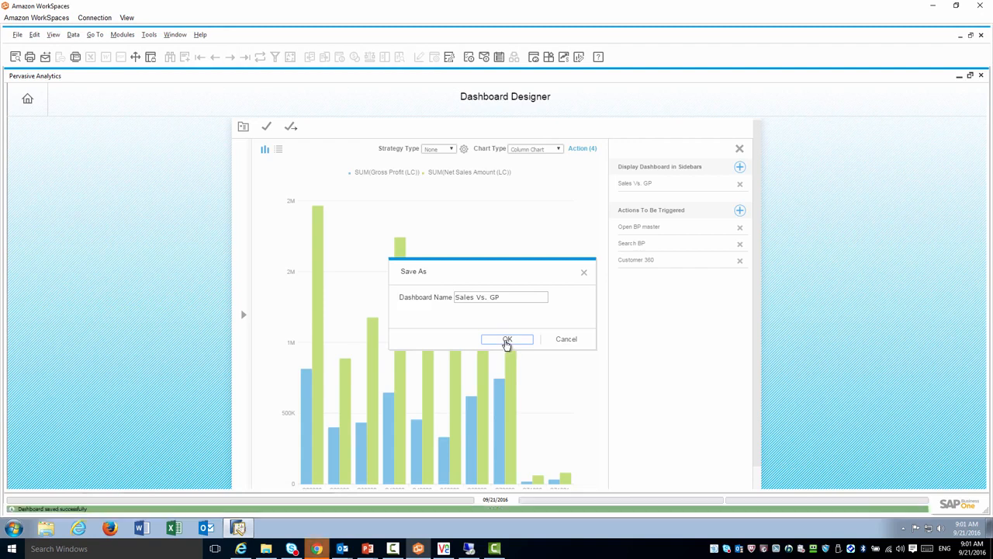
left_click(981, 75)
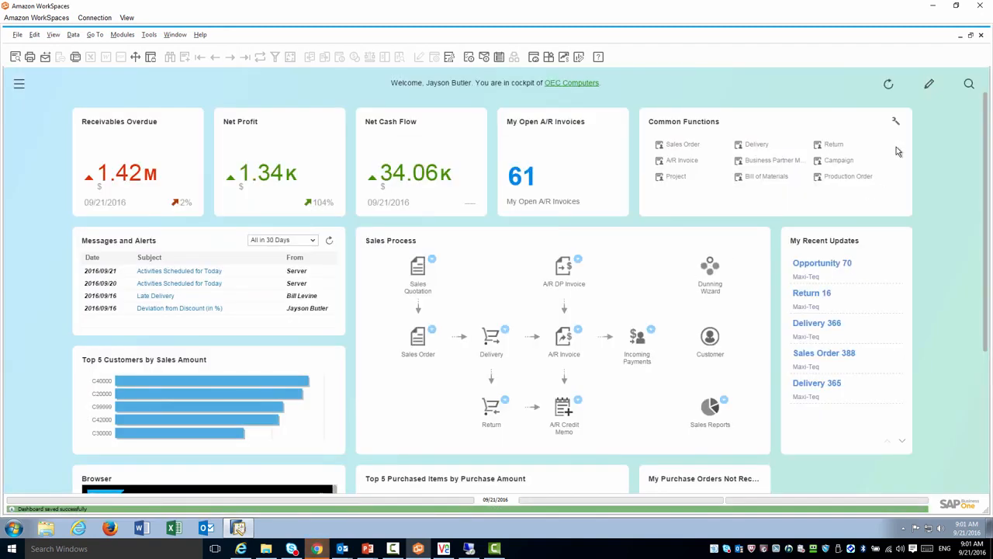
Find the Sales Vs. GP widget in the gallery by searching for Sales, add it to the cockpit, and finish editing.
left_click(929, 84)
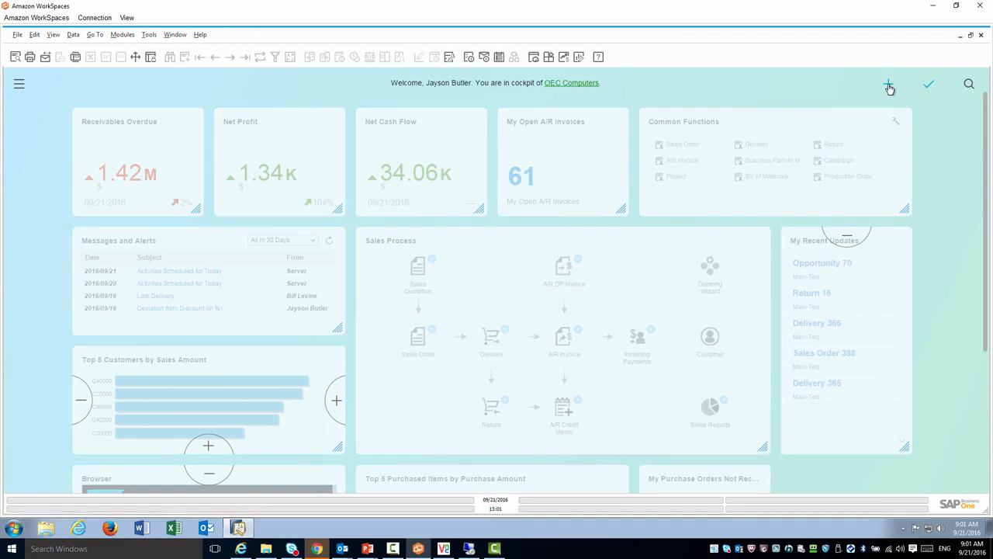
left_click(889, 86)
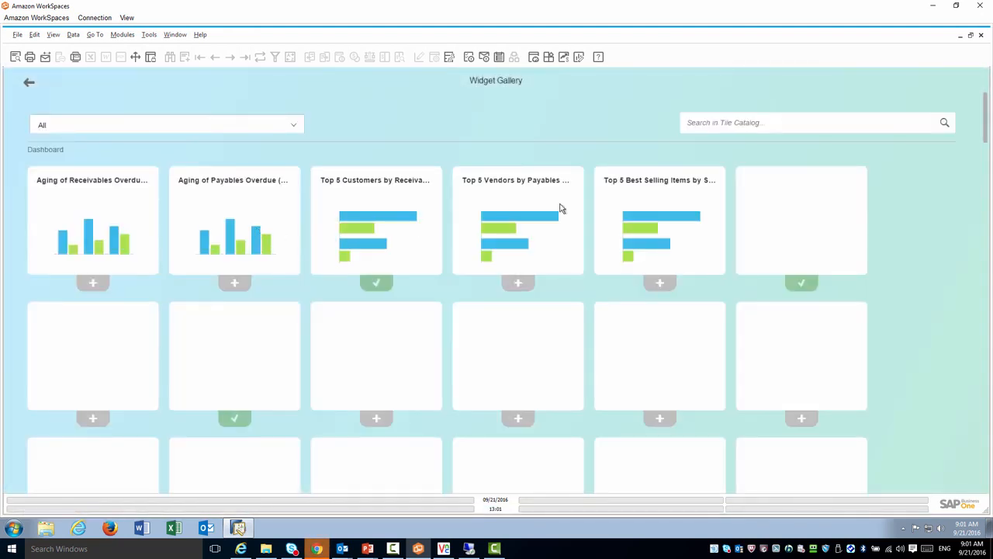
left_click(702, 124)
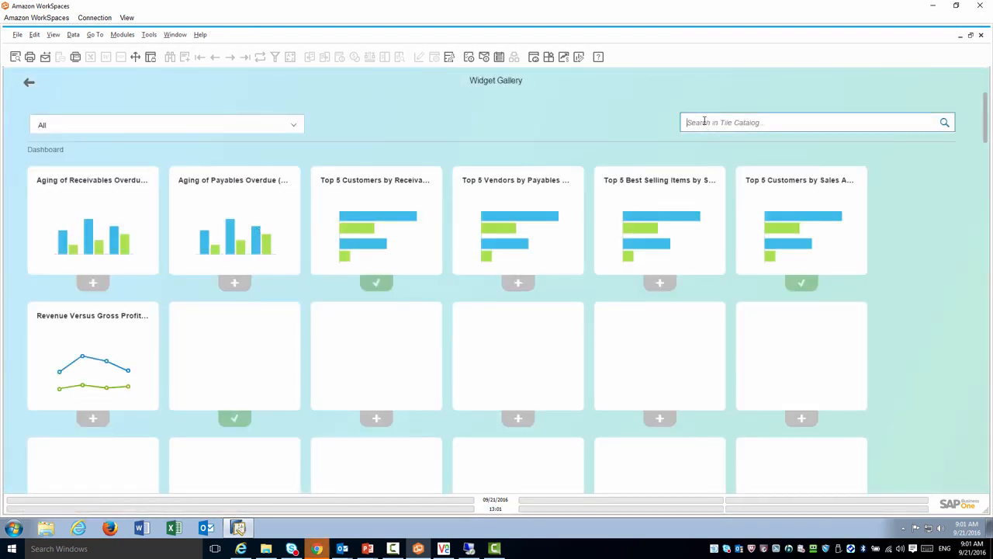
type("Sales")
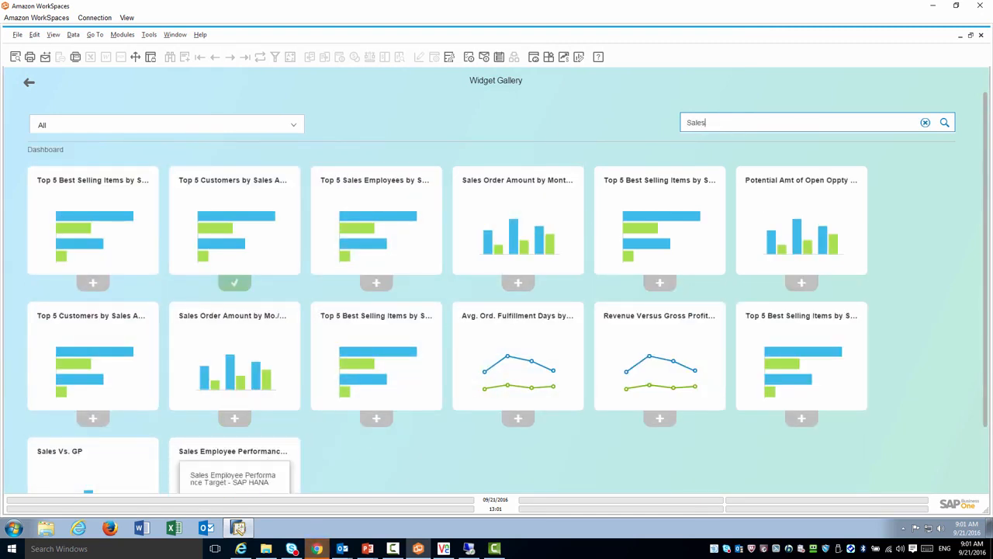
scroll(988, 375, "down", 2)
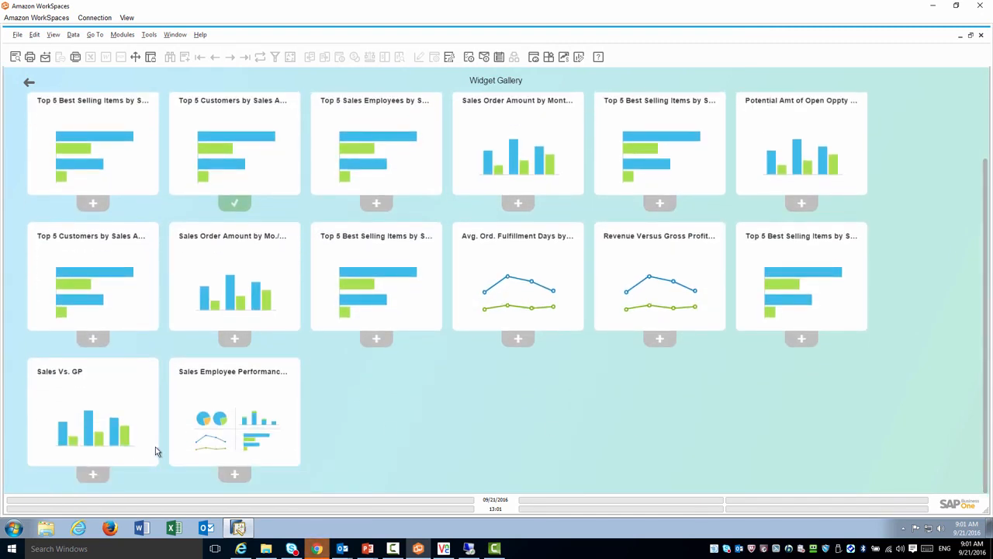
left_click(92, 474)
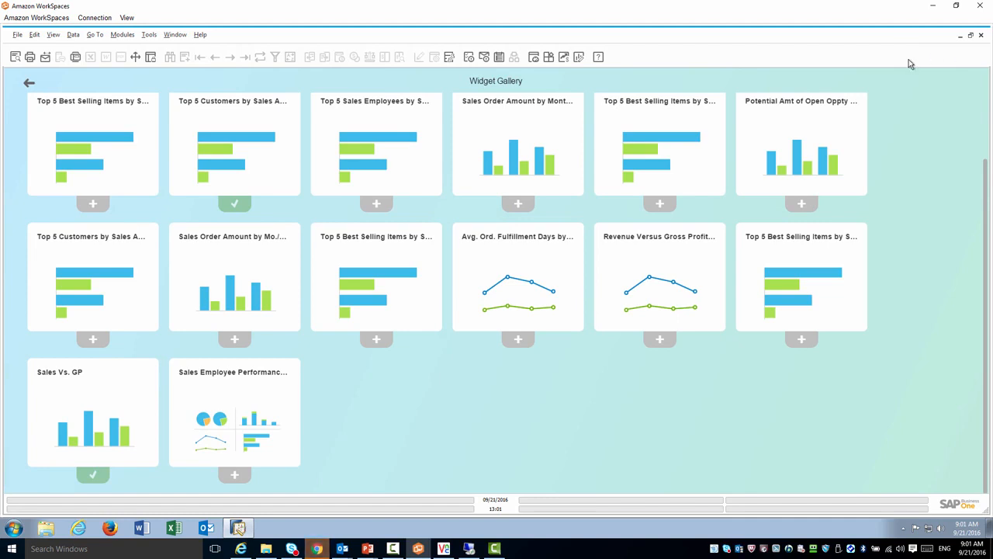
left_click(922, 108)
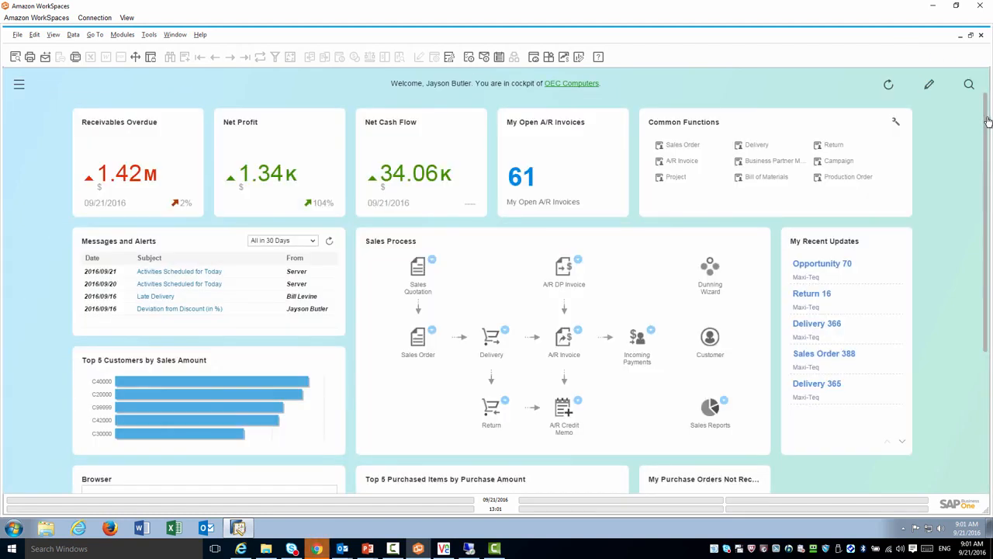
Run the Open BP master action from the first business partner's gross profit bar in the Sales Vs. GP widget.
left_click_drag(988, 121, 990, 344)
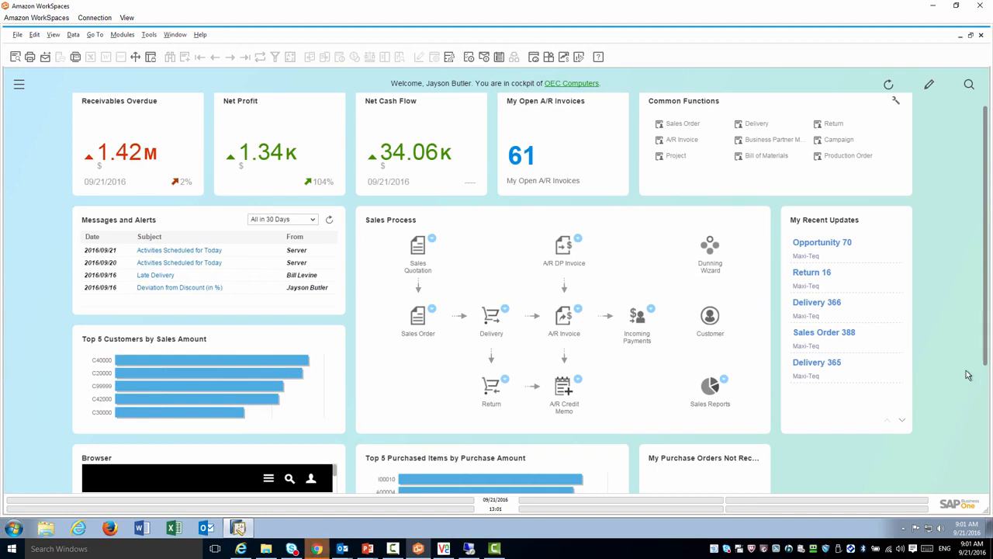
scroll(931, 442, "down", 3)
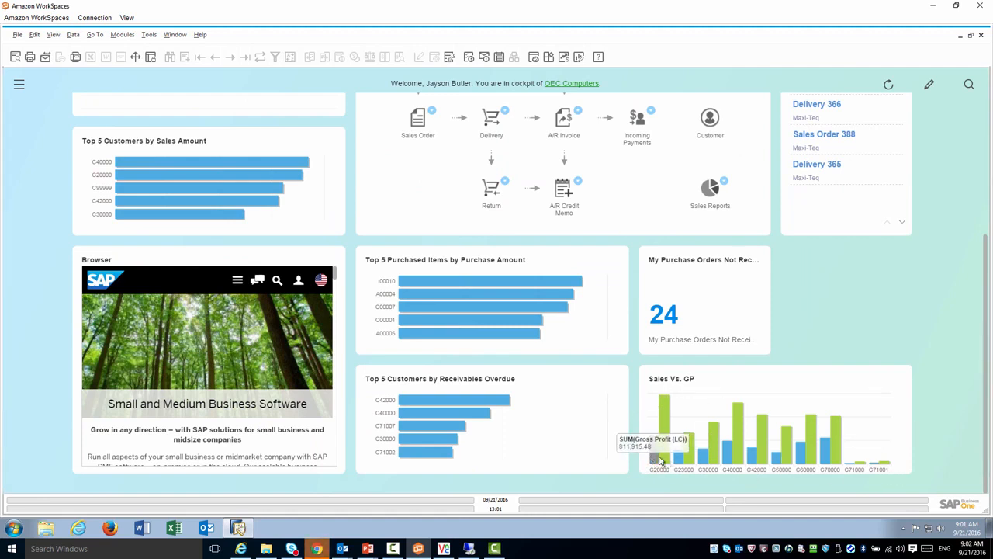
mouse_move(682, 463)
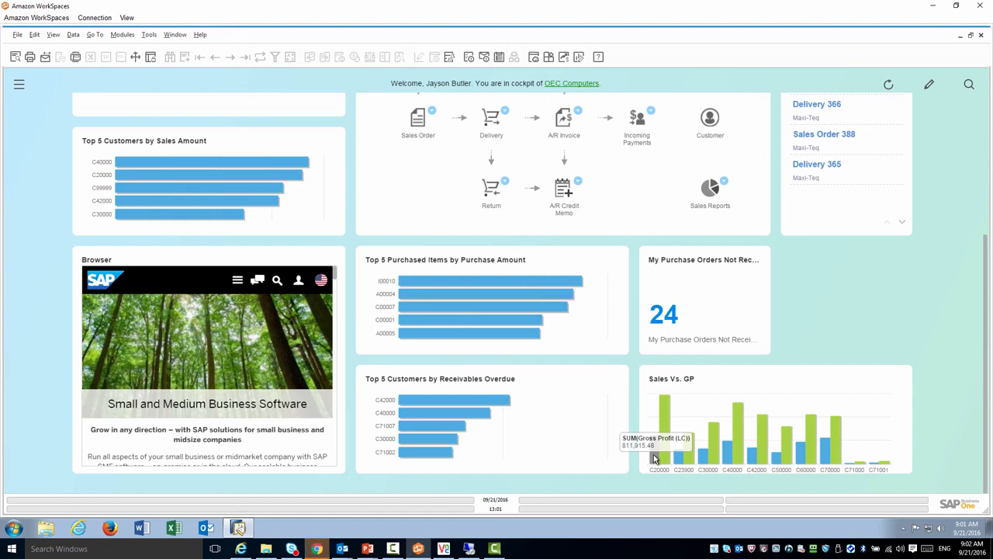
left_click(654, 458)
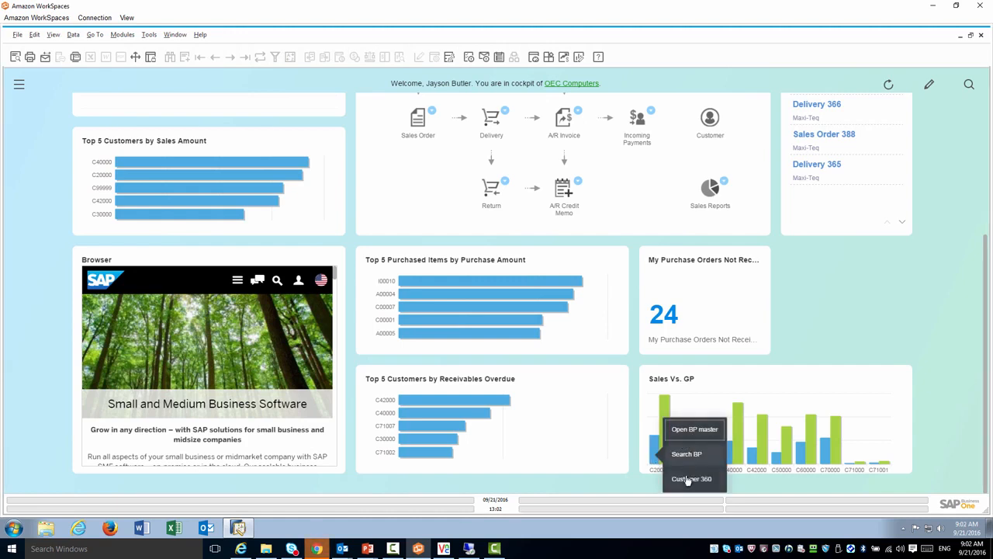
left_click(697, 431)
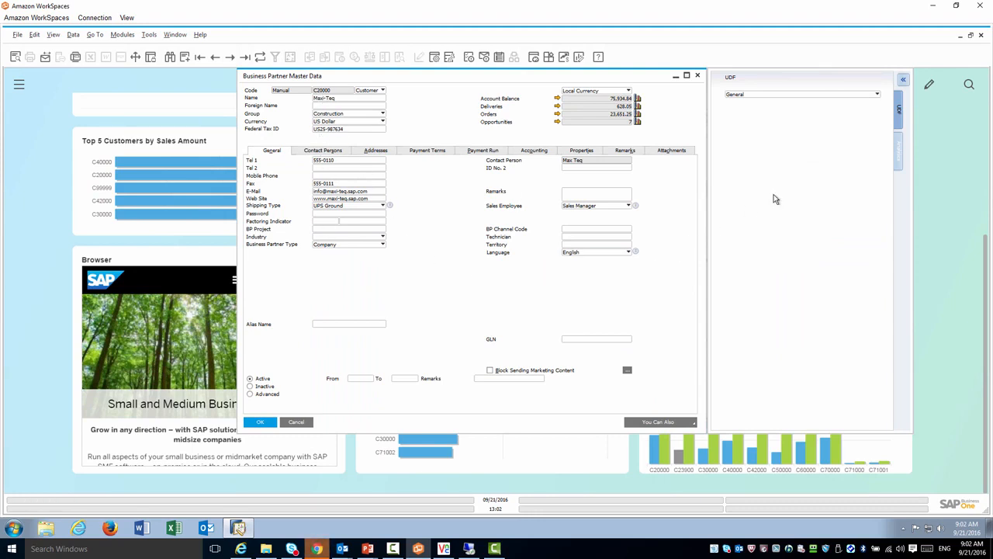
Show the Analytics sidebar in Business Partner Master Data, browse forward three records to check the Sales Vs. GP chart, and close the window.
left_click(901, 152)
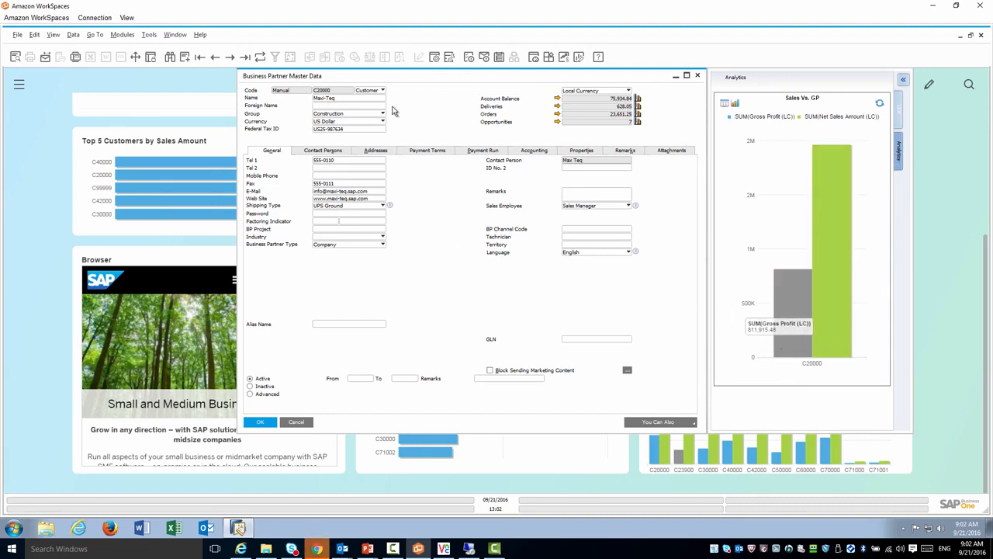
left_click(231, 58)
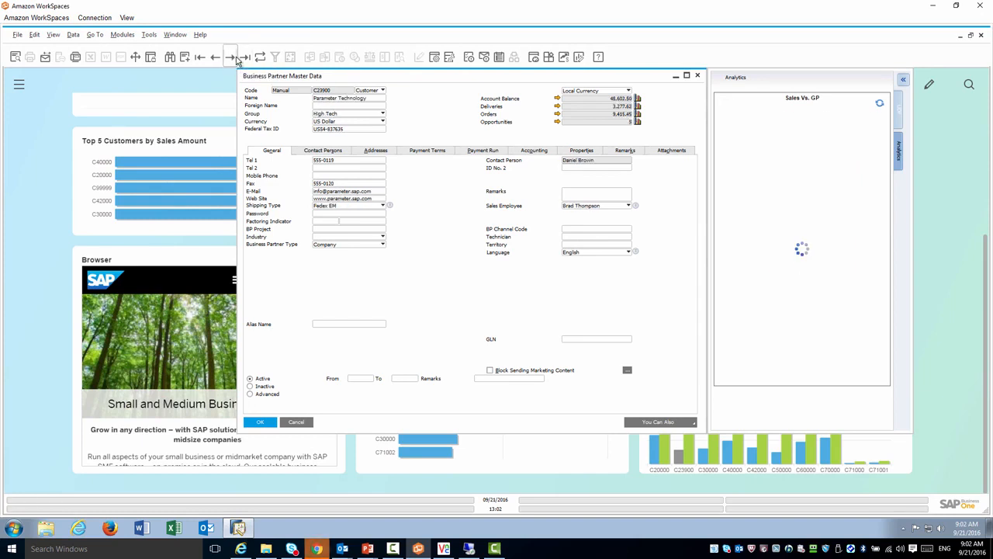
left_click(231, 58)
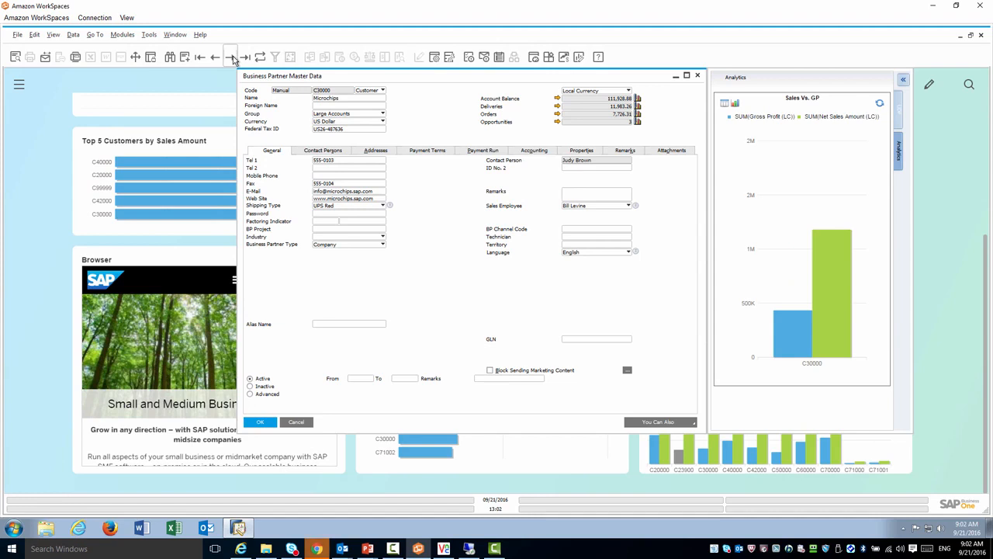
left_click(230, 58)
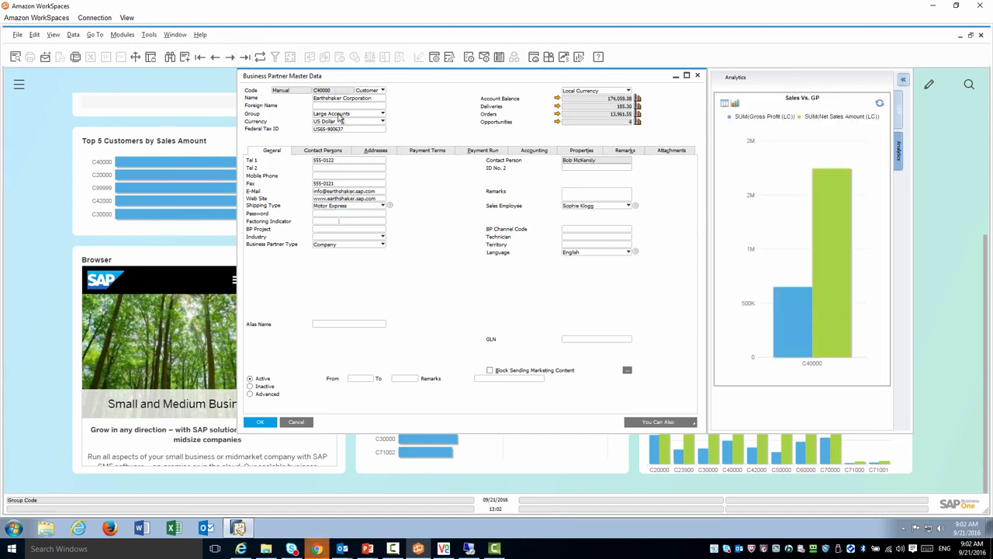
left_click(261, 422)
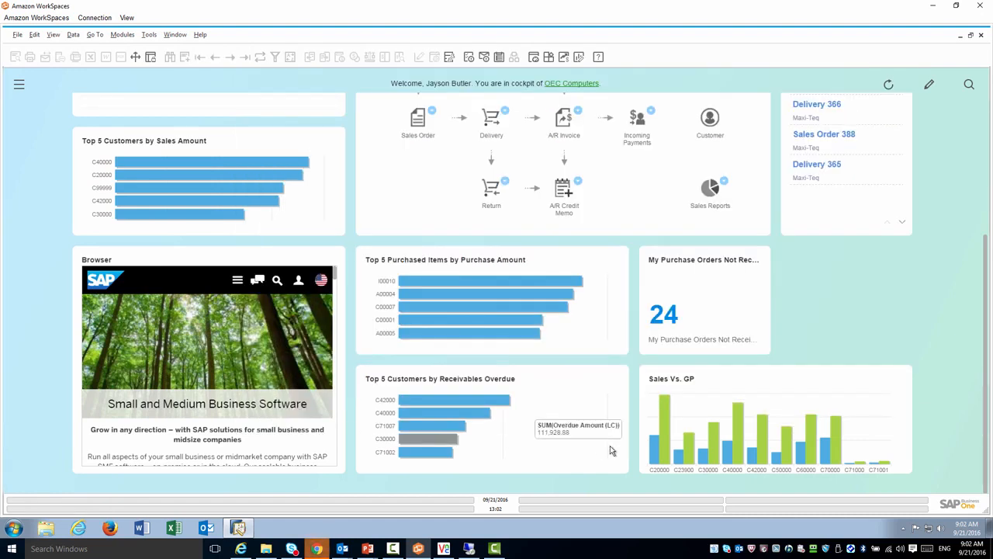
Run the Search BP action from the first business partner's gross profit bar in Sales Vs. GP, review the related records, and close the results.
left_click(654, 456)
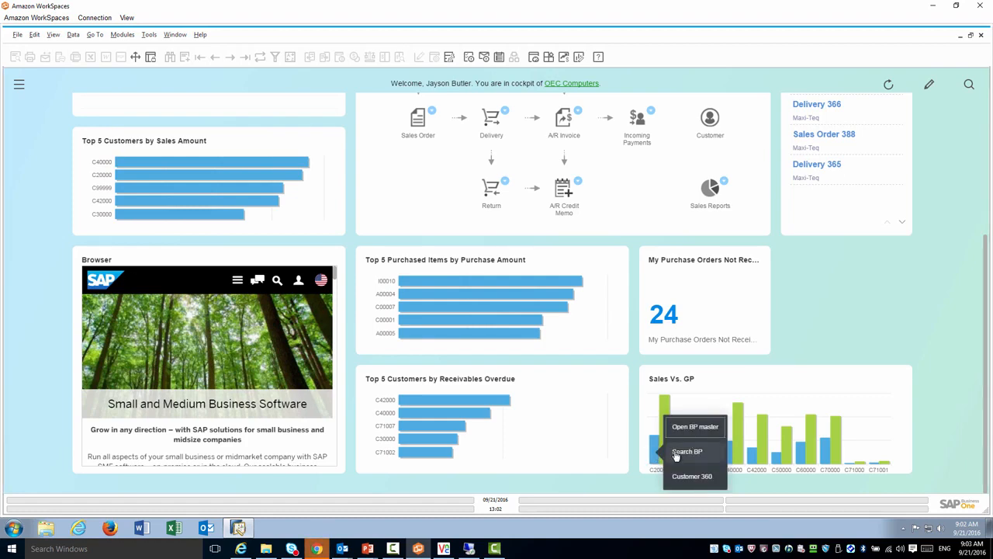
left_click(676, 455)
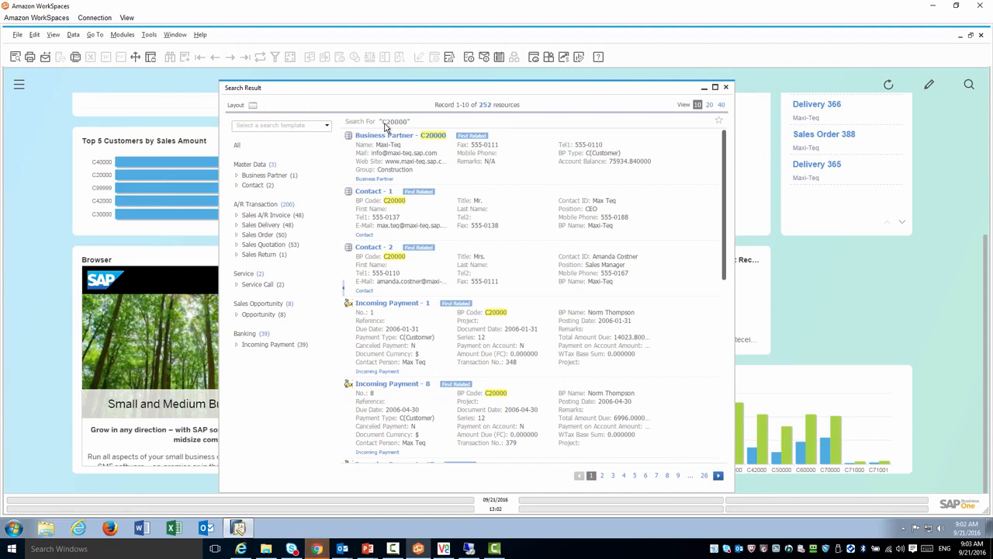
mouse_move(427, 138)
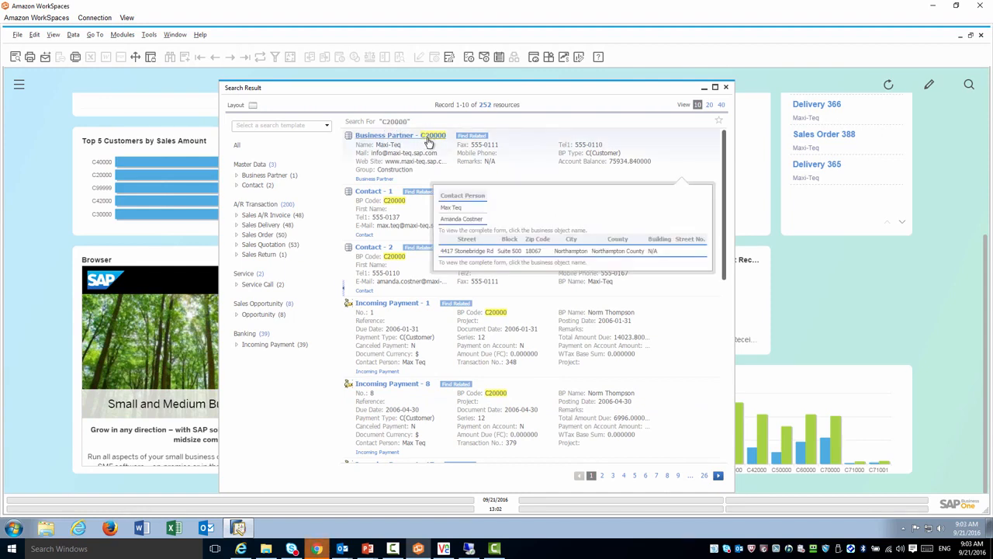
mouse_move(328, 314)
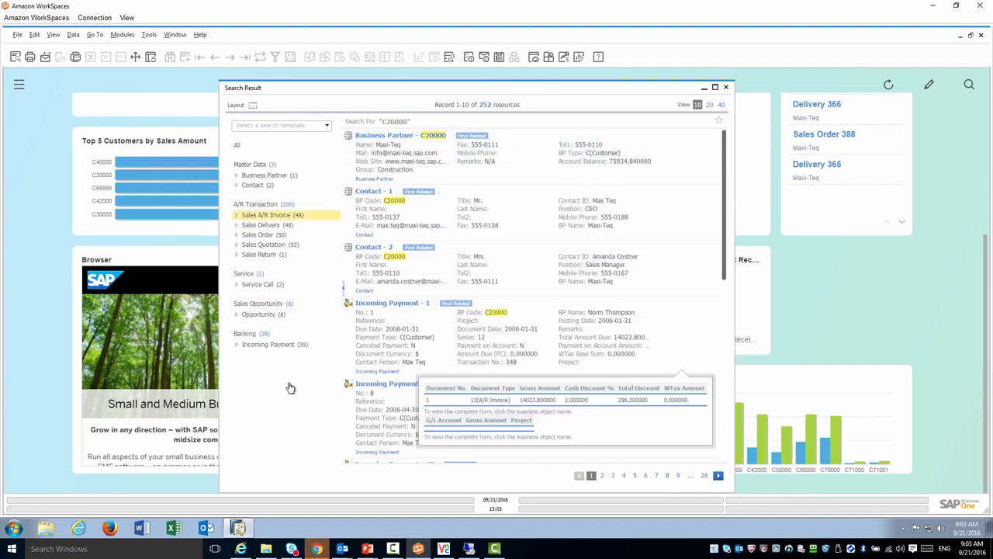
left_click(726, 88)
Run the Customer 360 action from the first business partner's gross profit bar and review the General figures.
left_click(656, 450)
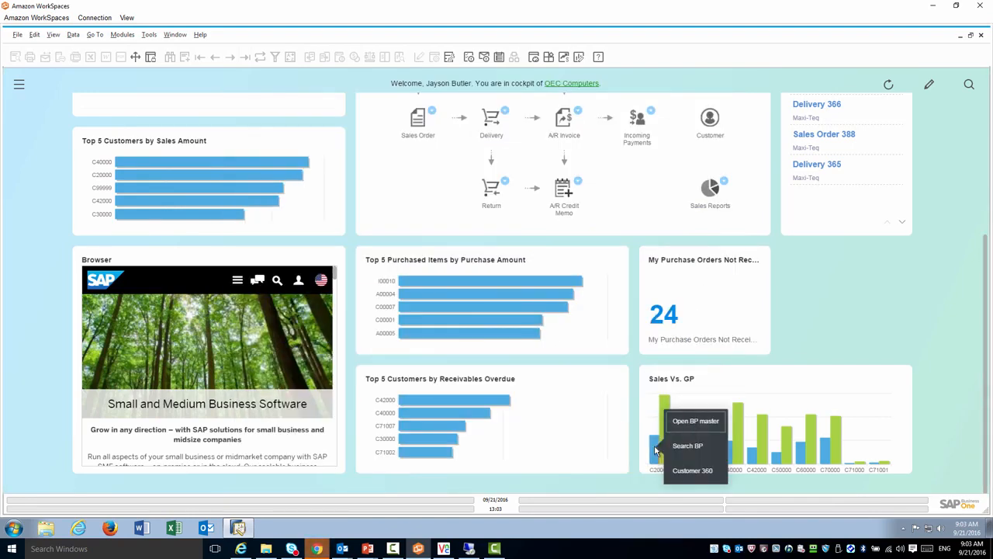
left_click(690, 471)
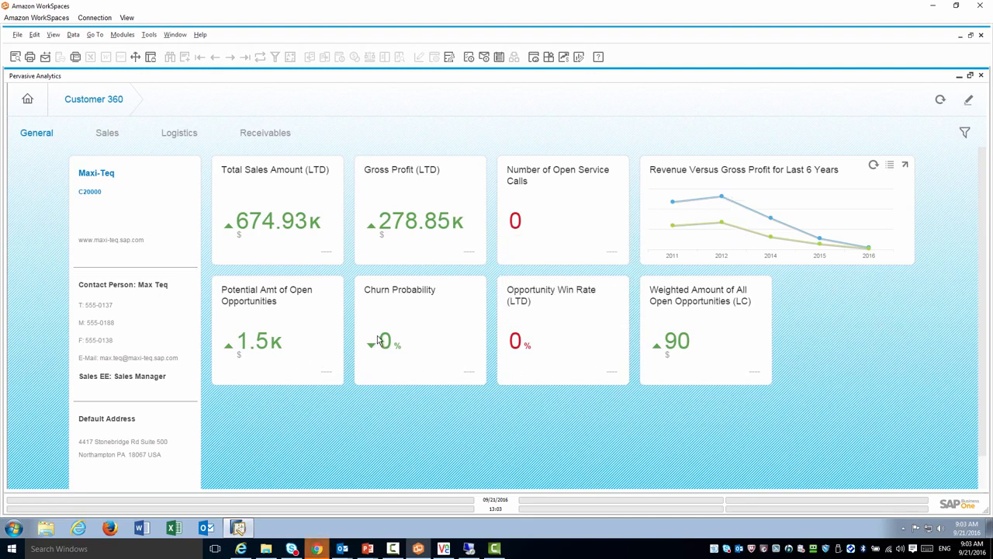
mouse_move(393, 355)
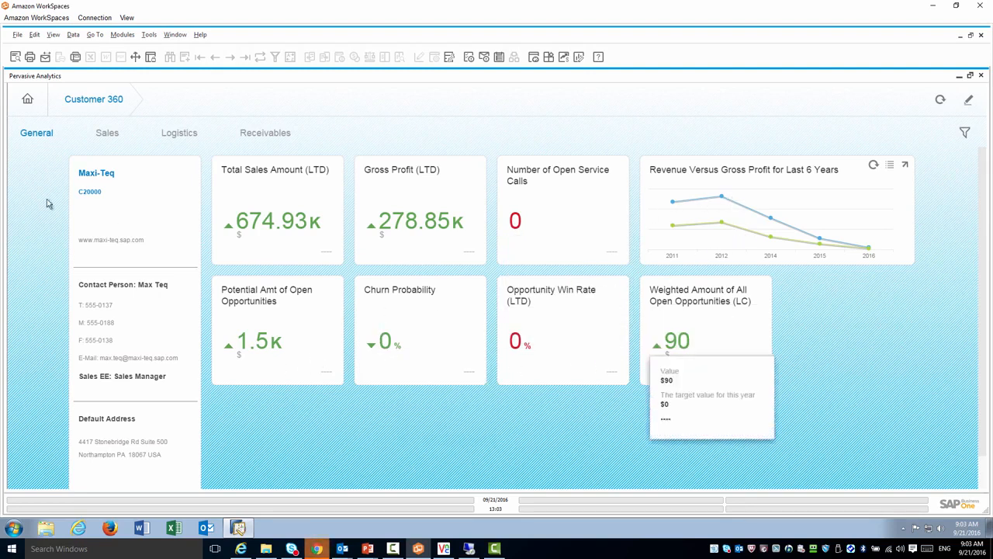
Review the customer's Sales, Logistics and Receivables figures in Customer 360, including the on-time delivery details, and close the dashboard.
left_click(111, 134)
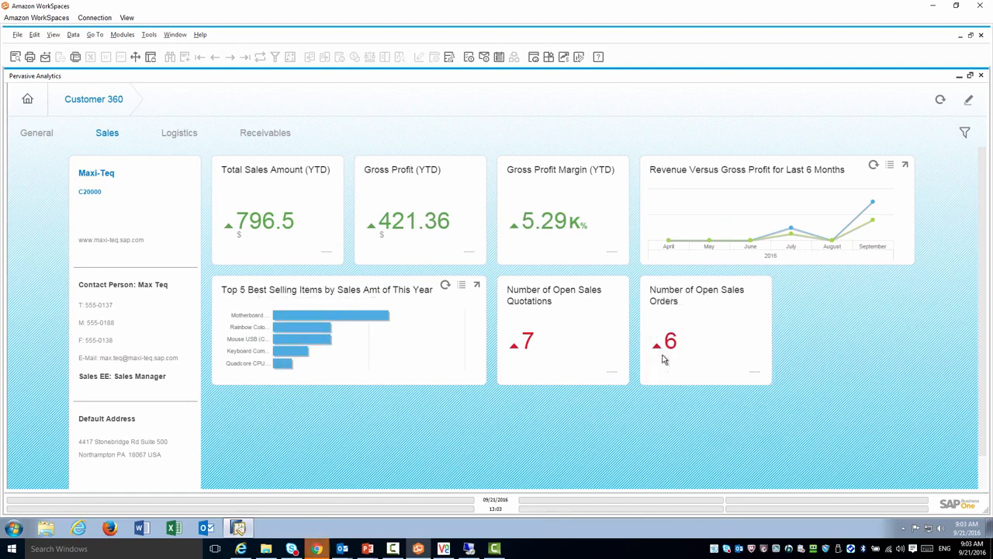
mouse_move(523, 351)
left_click(190, 139)
mouse_move(236, 225)
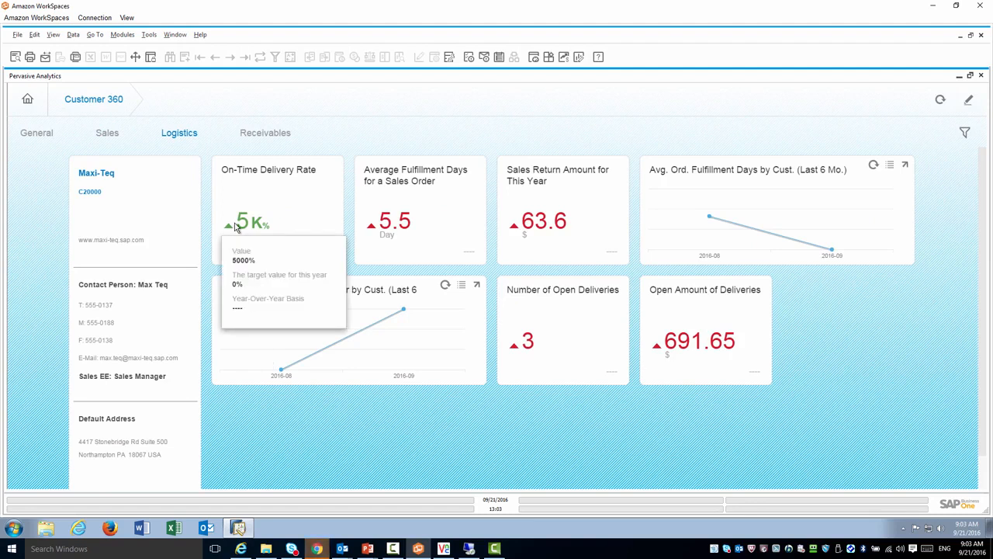
mouse_move(371, 226)
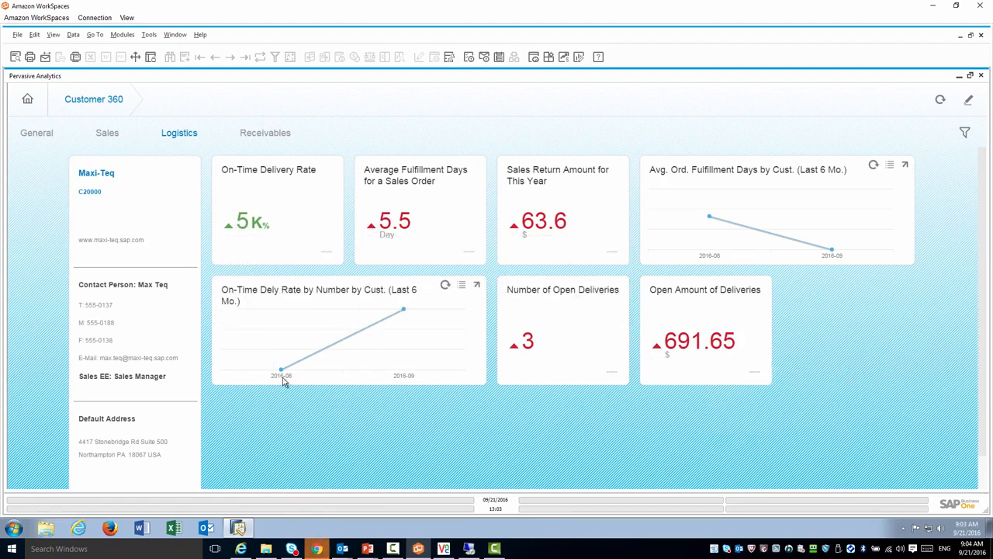
left_click(268, 134)
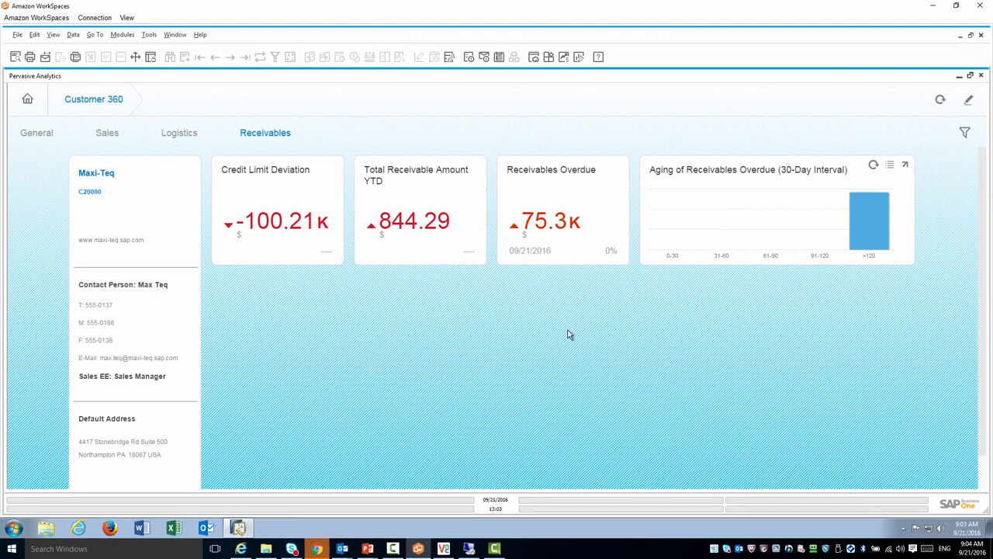
left_click(983, 79)
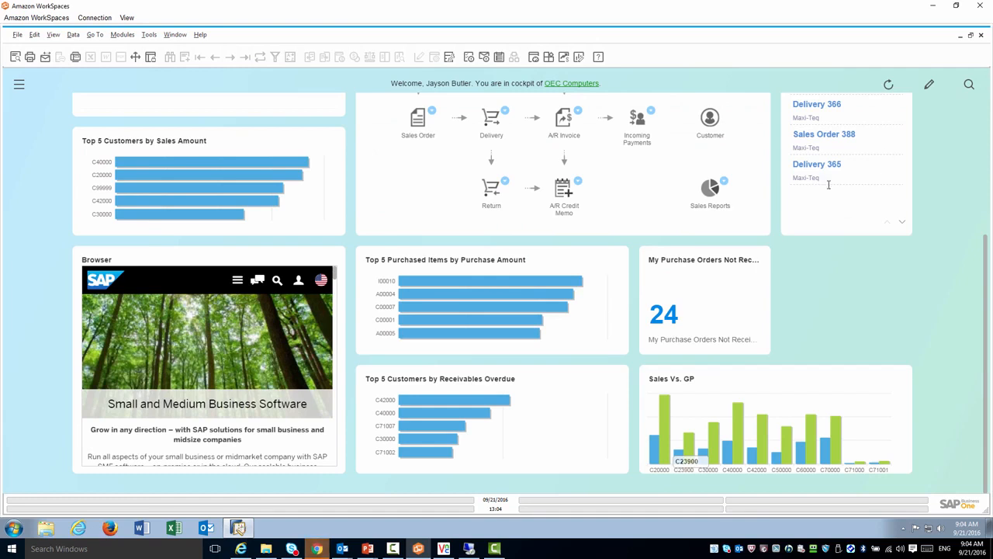
Open the first business partner's master data from the Sales Vs. GP chart and launch View Customer 360 from that record.
left_click(654, 453)
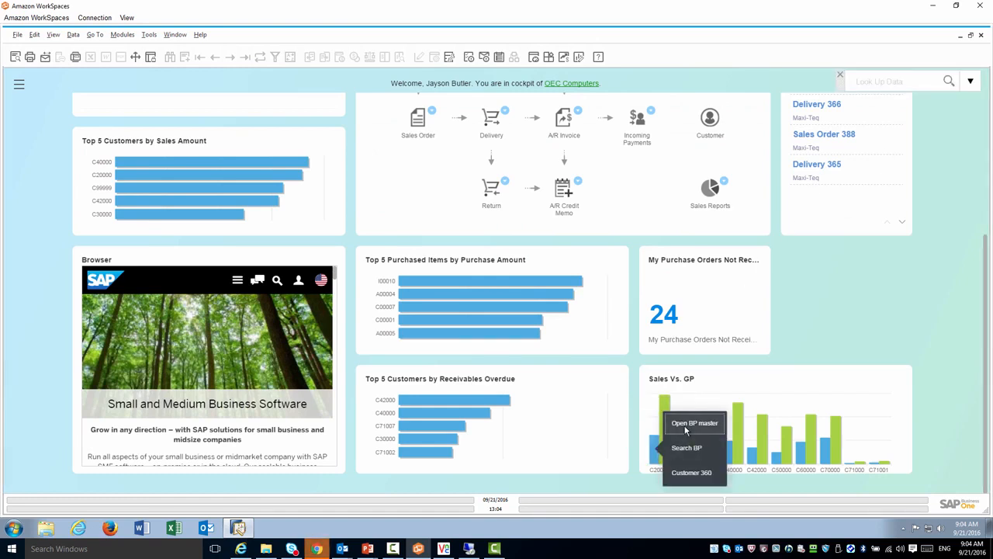
left_click(685, 431)
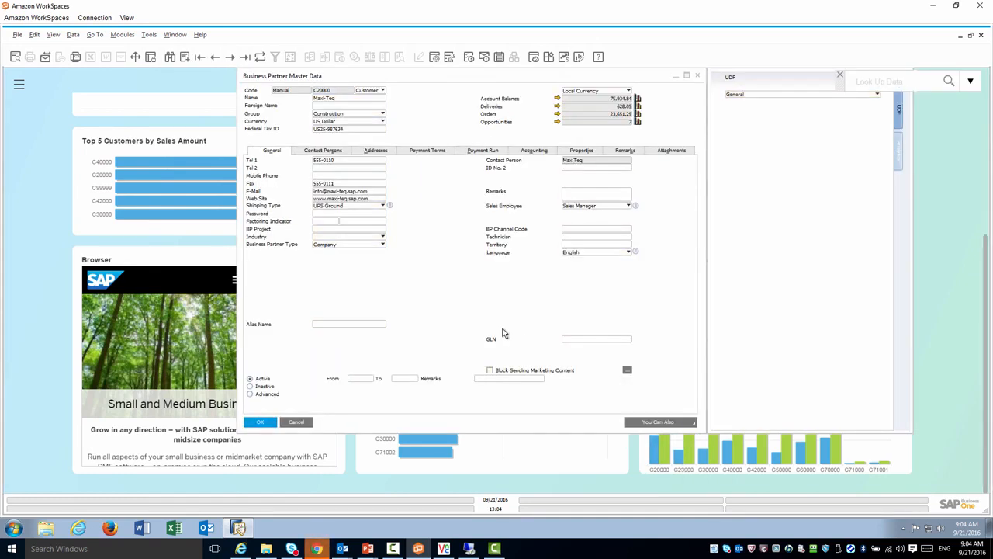
left_click(693, 423)
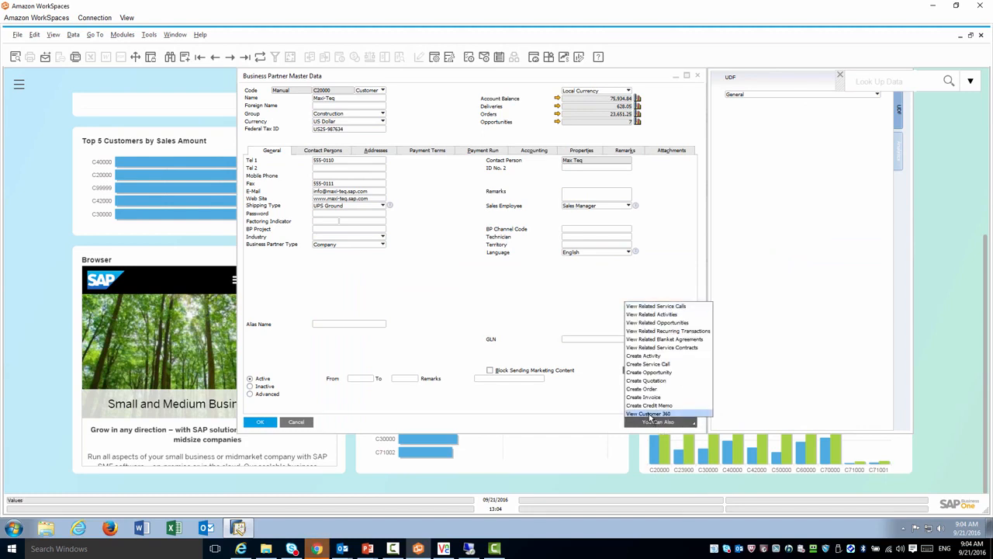
left_click(650, 413)
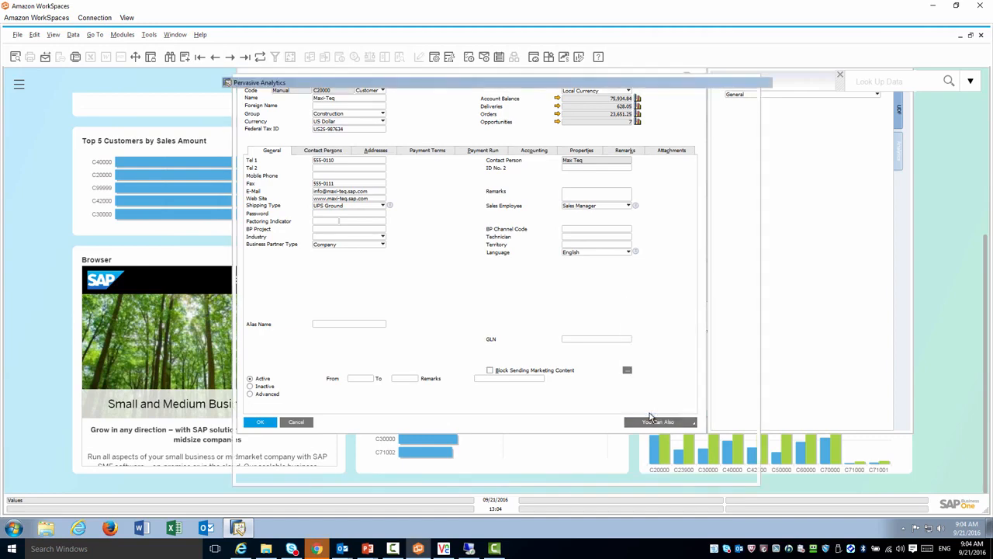